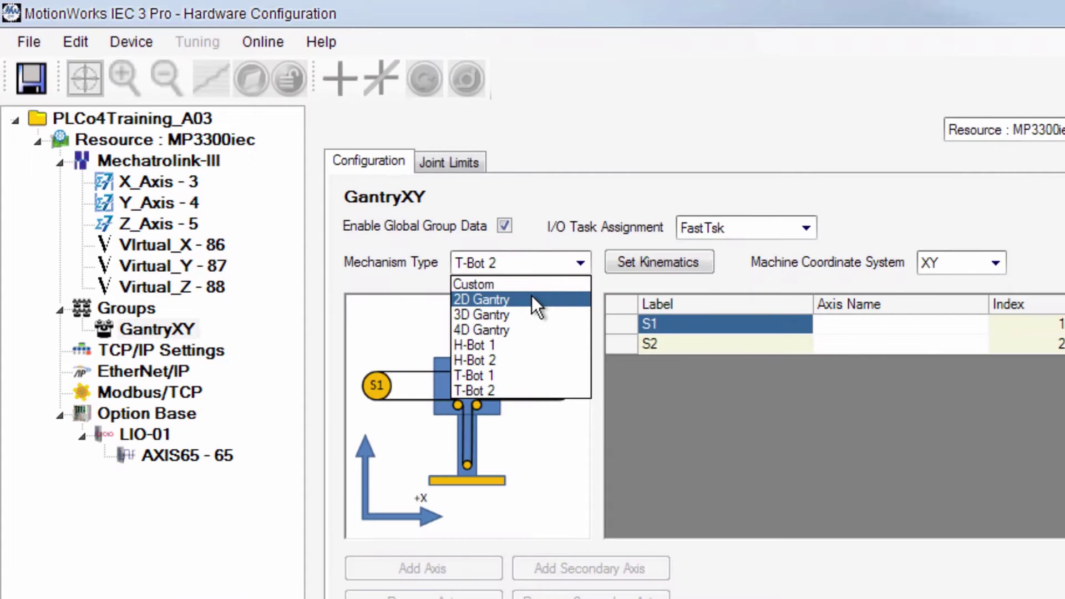
Step: Assign X_Axis and Y_Axis to GantryXY, save, and check the new PLCopenPart4_v320 library
{"action": "left_click", "coordinate": [532, 297]}
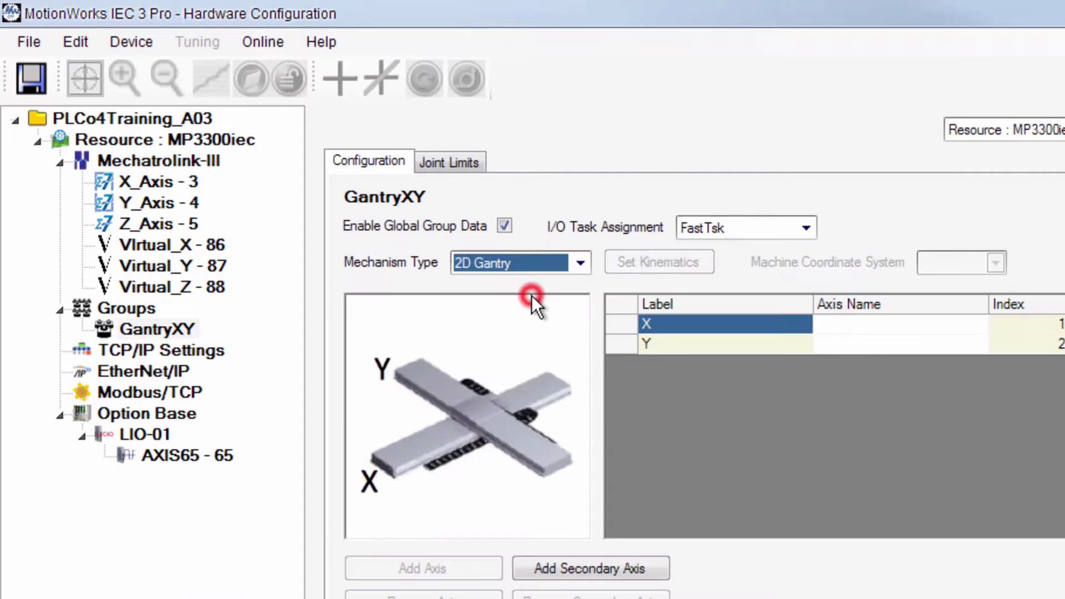
{"action": "left_click", "coordinate": [963, 341]}
{"action": "left_click", "coordinate": [977, 344]}
{"action": "left_click", "coordinate": [951, 387]}
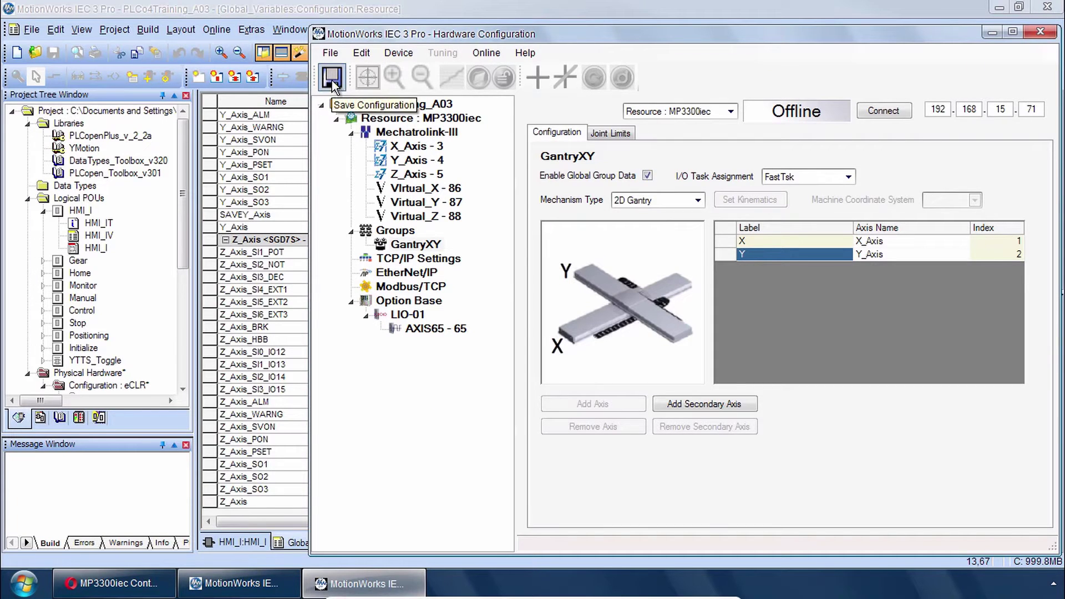
{"action": "left_click", "coordinate": [332, 79]}
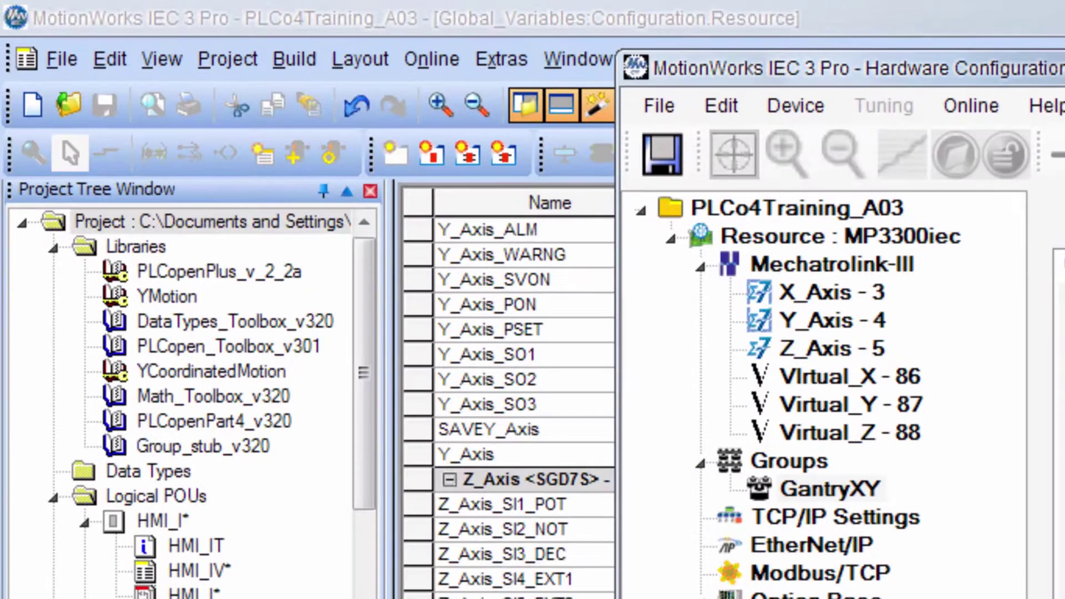
{"action": "left_click", "coordinate": [228, 423]}
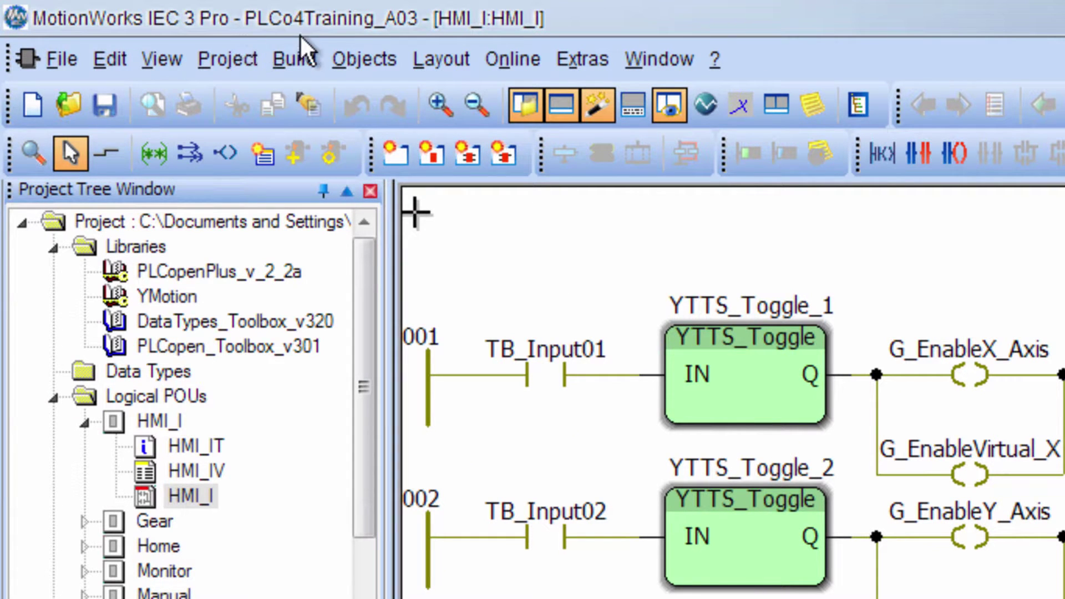
{"action": "left_click", "coordinate": [715, 60]}
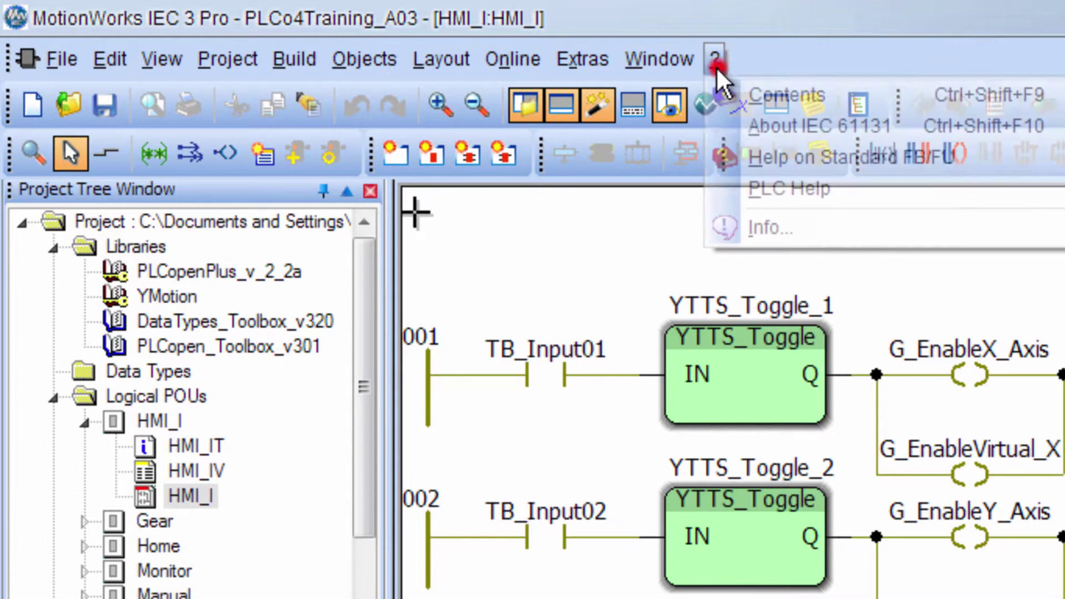
{"action": "left_click", "coordinate": [782, 225]}
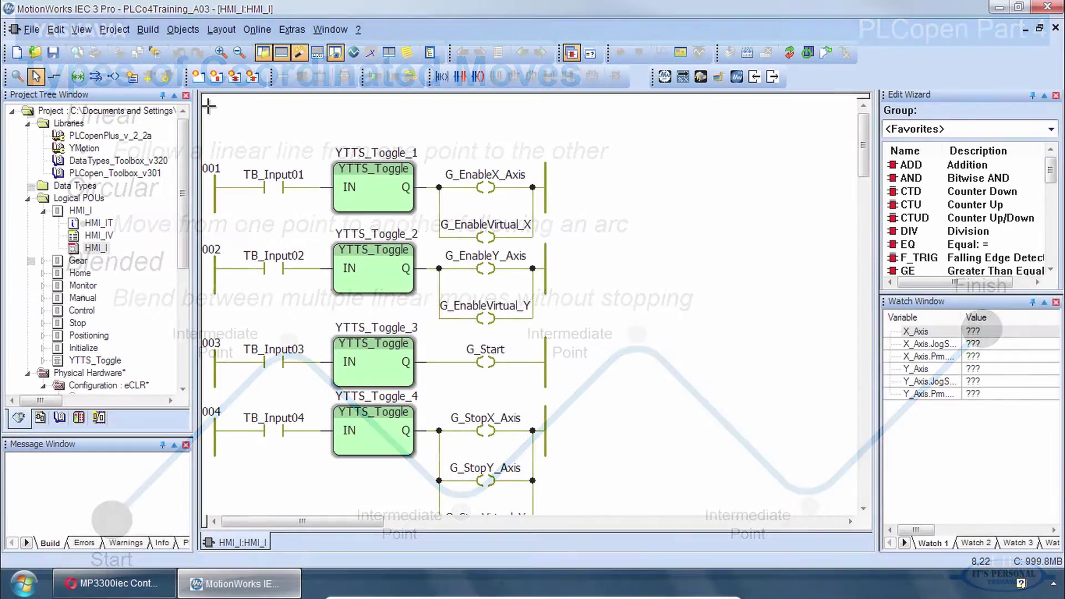
Step: Launch the Hardware Configuration for the MP3300iec resource
{"action": "left_click", "coordinate": [665, 81]}
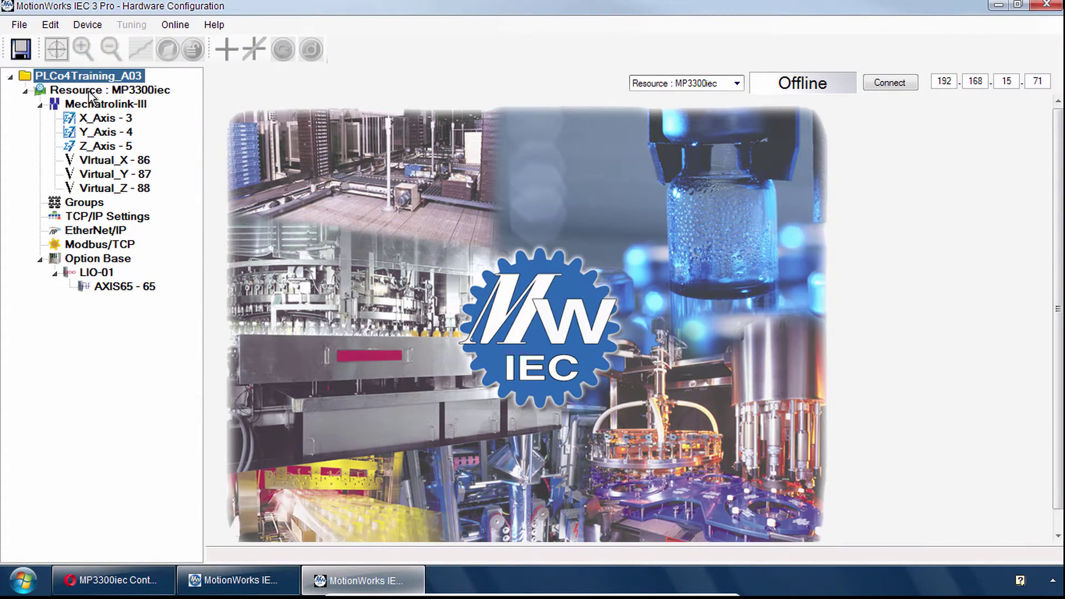
Step: Under Groups, add a new motion group and rename Group1 to 'GantryXY'
{"action": "left_click", "coordinate": [65, 205]}
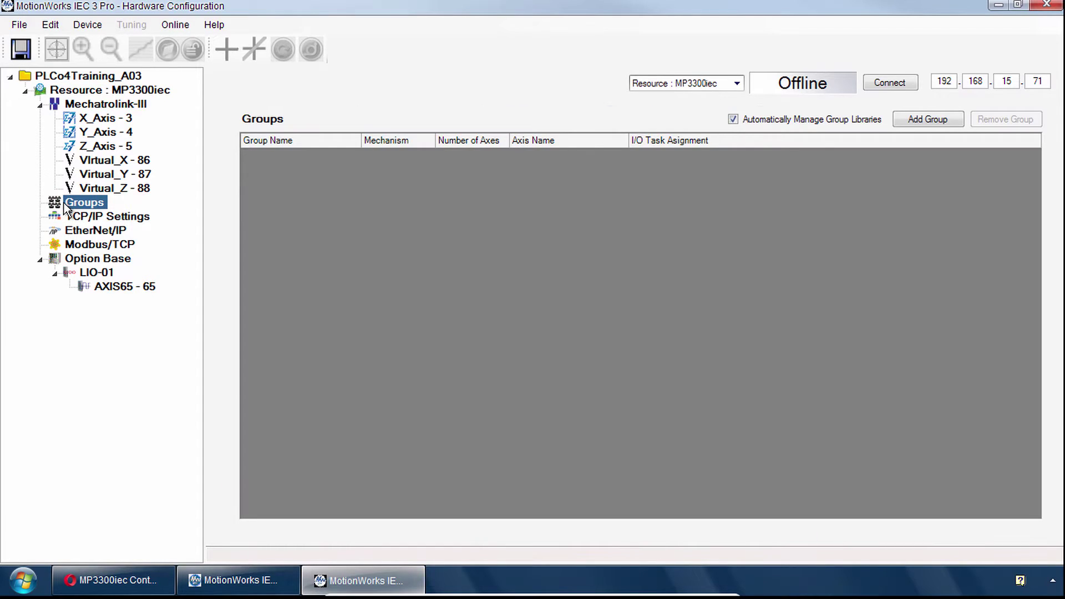
{"action": "left_click", "coordinate": [936, 122]}
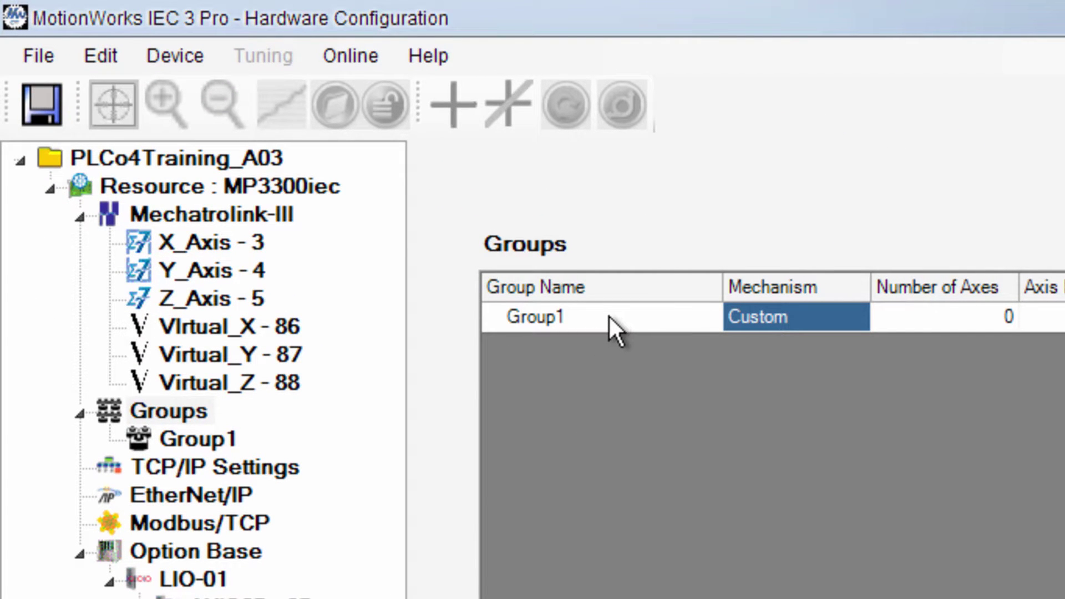
{"action": "left_click", "coordinate": [609, 315]}
{"action": "type", "text": "GantryXY"}
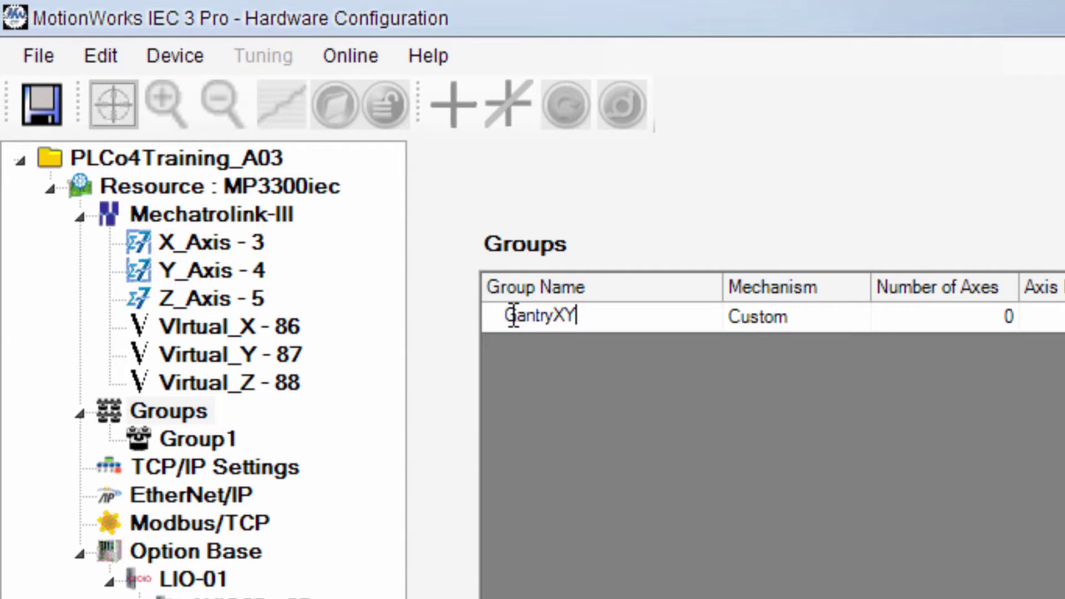
{"action": "key", "text": "Return"}
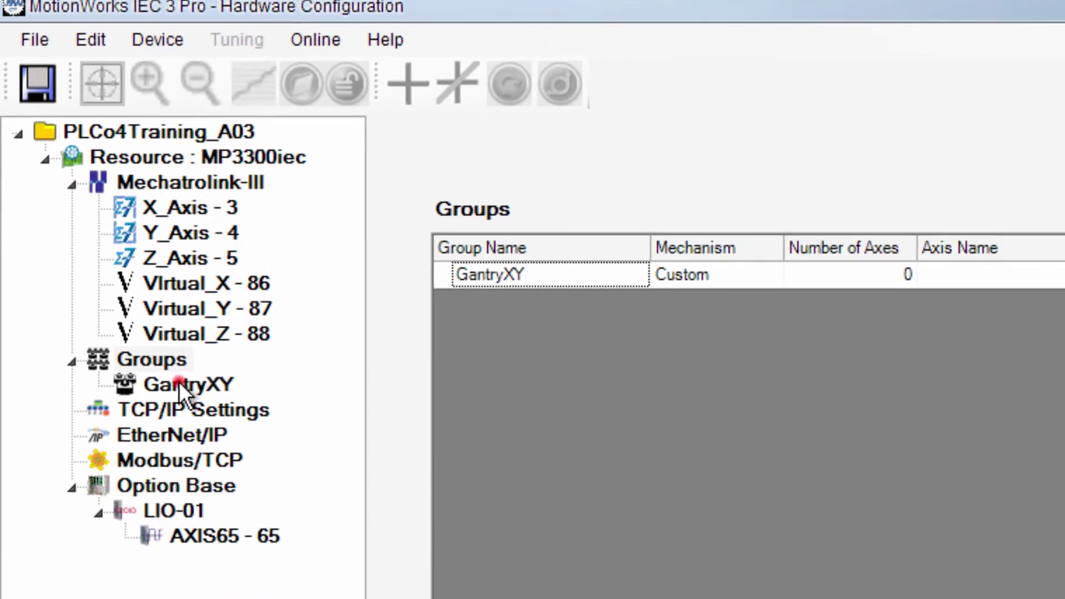
Step: Set GantryXY's mechanism type to 2D Gantry after previewing the 3D, 4D and H-Bot options
{"action": "left_click", "coordinate": [200, 439]}
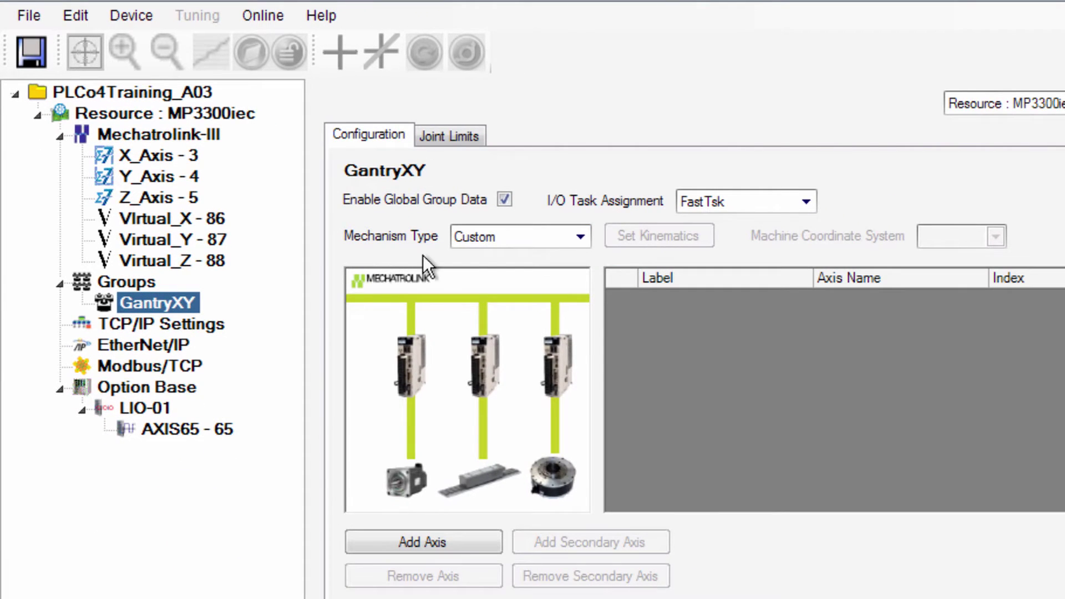
{"action": "left_click", "coordinate": [581, 237]}
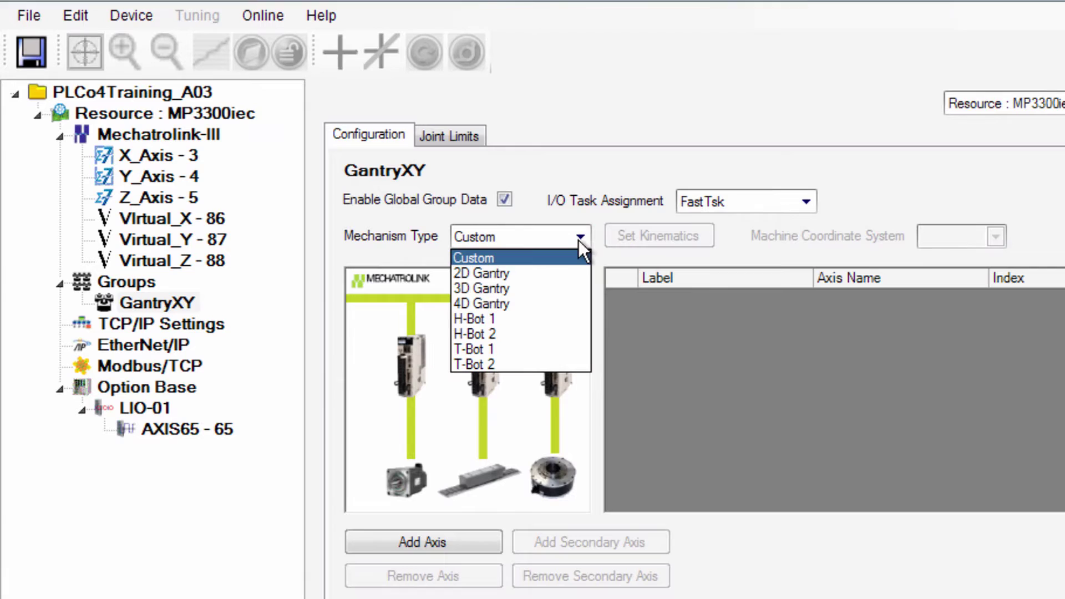
{"action": "left_click", "coordinate": [555, 273]}
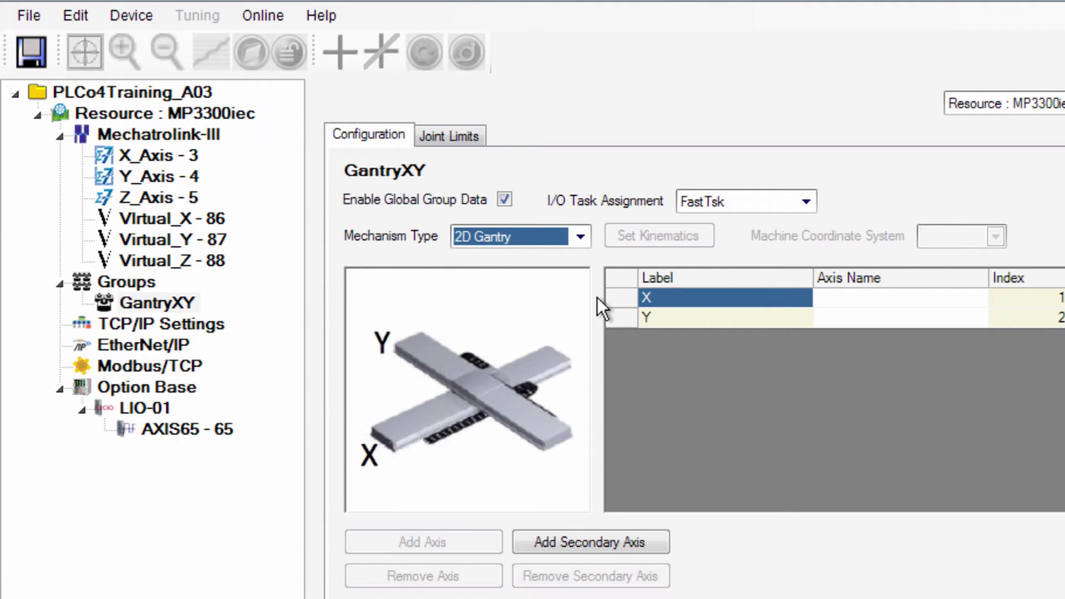
{"action": "key", "text": "Down"}
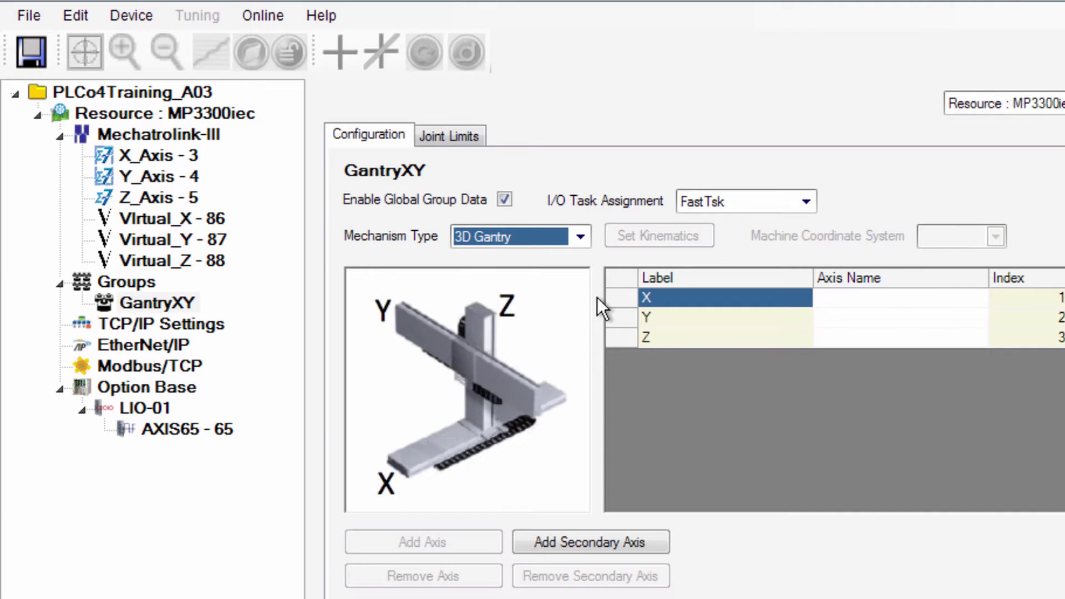
{"action": "key", "text": "Down"}
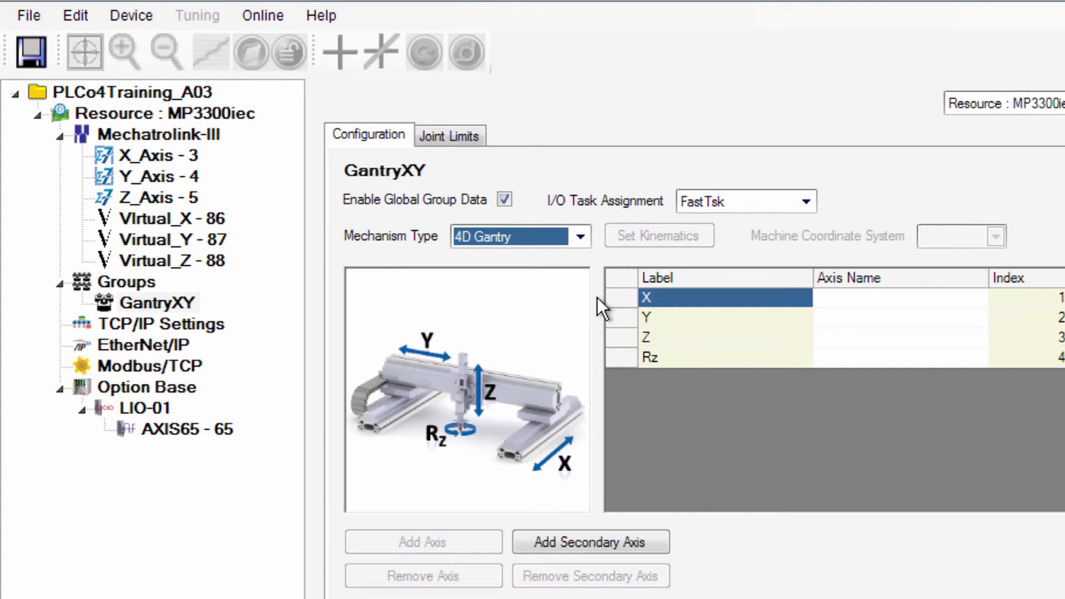
{"action": "key", "text": "Down"}
{"action": "key", "text": "Down"}
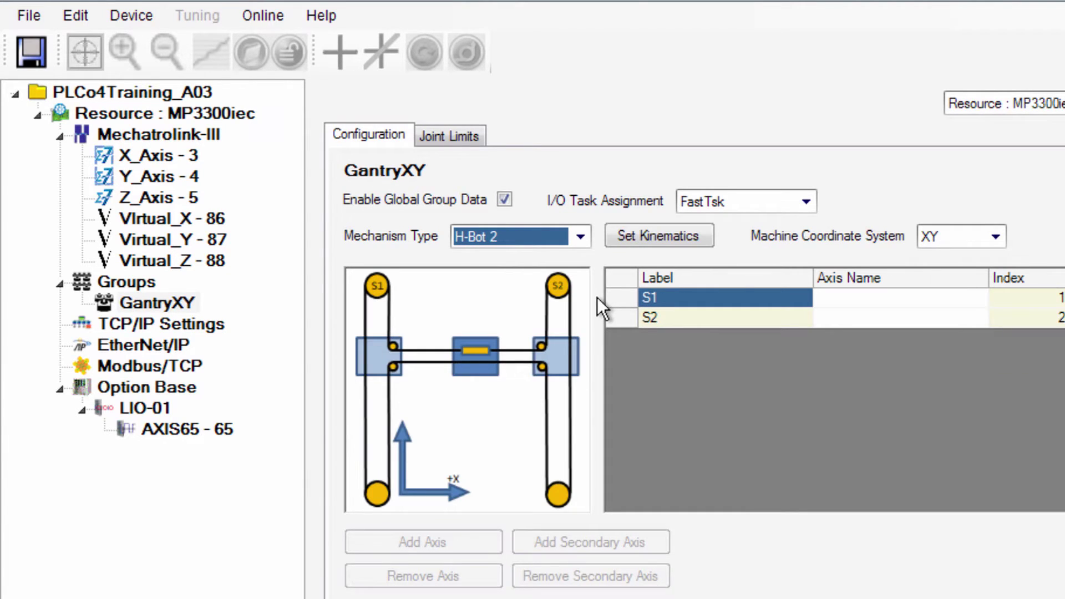
{"action": "key", "text": "Down"}
{"action": "key", "text": "Down"}
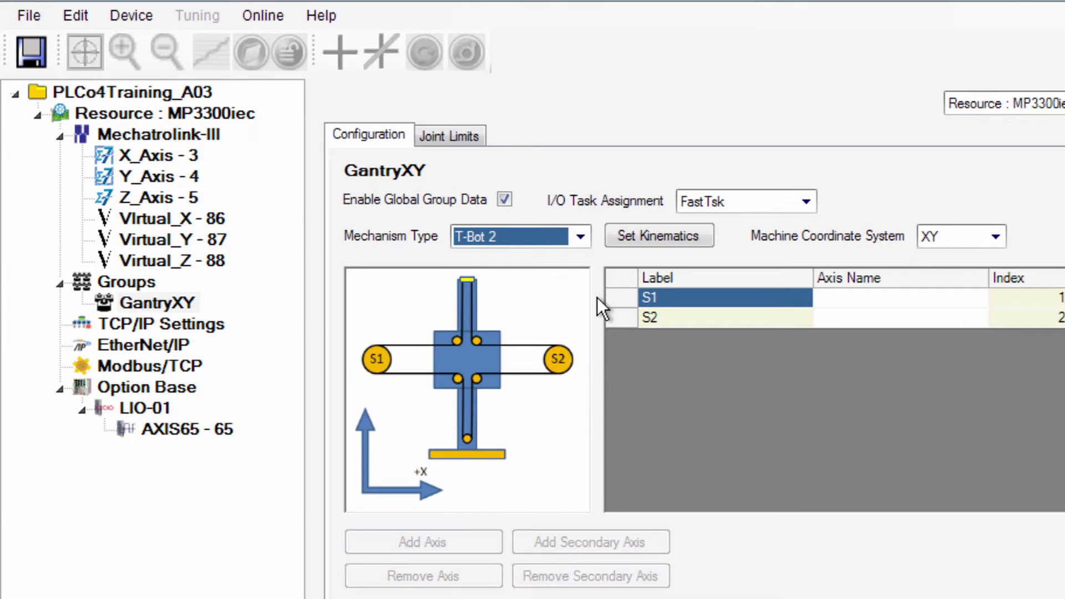
{"action": "key", "text": "Tab"}
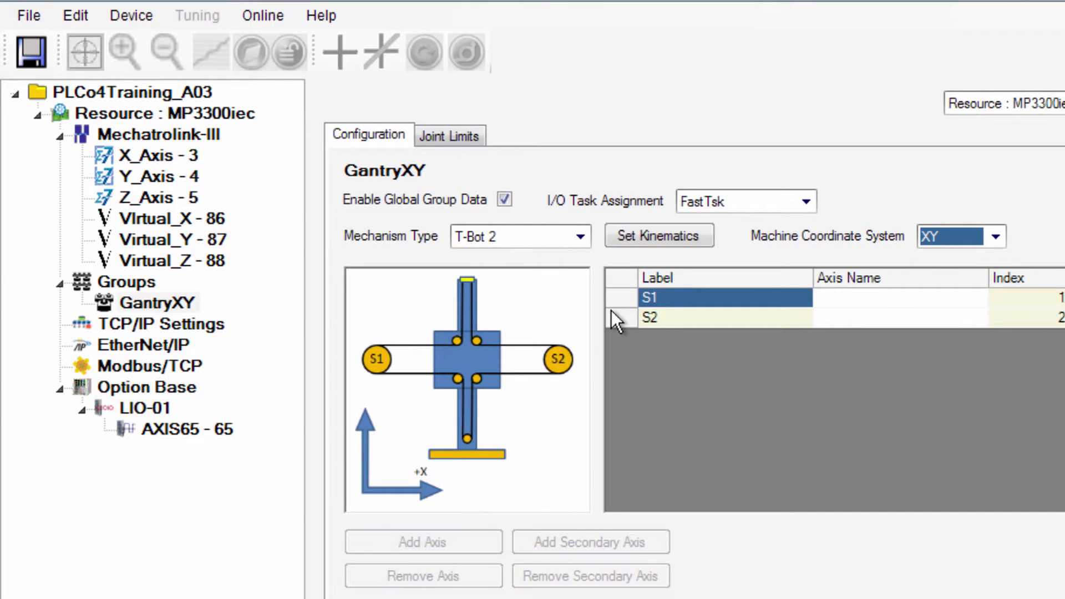
{"action": "left_click", "coordinate": [578, 238]}
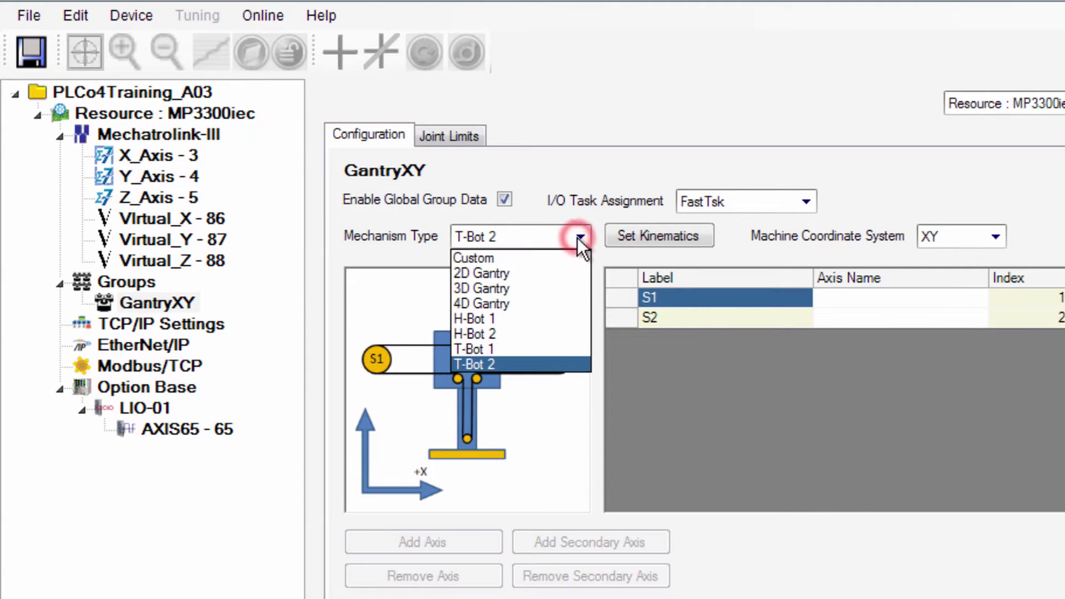
{"action": "left_click", "coordinate": [531, 272]}
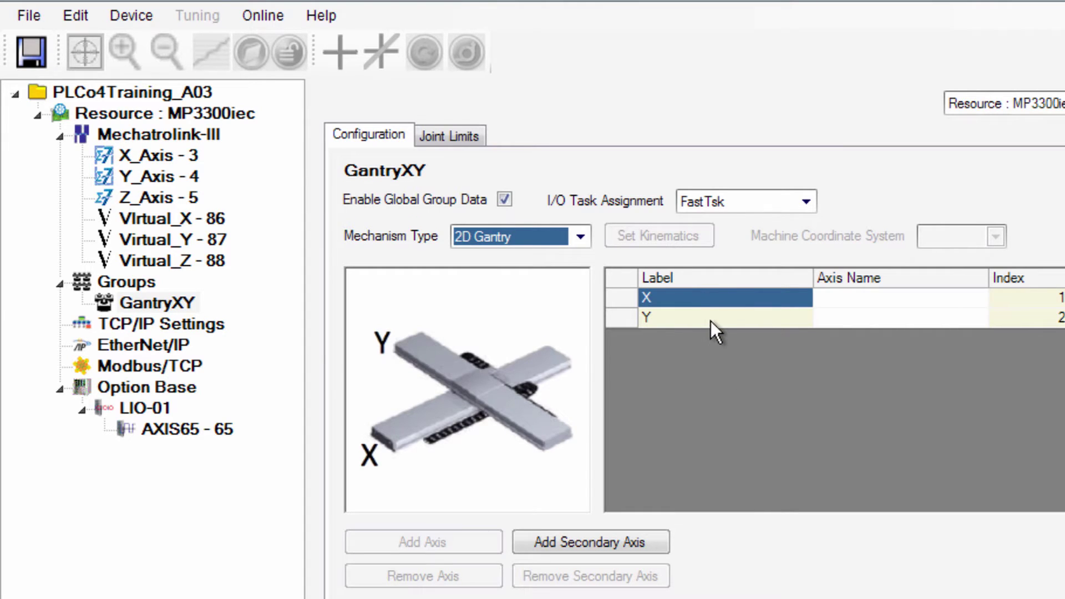
Step: Assign X_Axis to the X row and Y_Axis to the Y row, then add a secondary Y axis row
{"action": "left_click", "coordinate": [934, 300]}
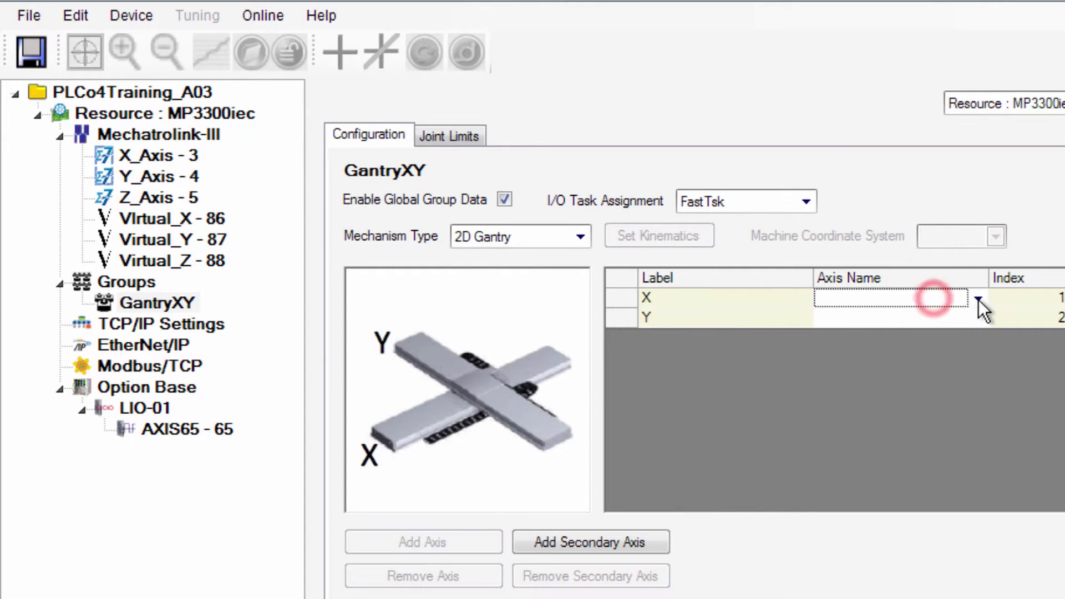
{"action": "left_click", "coordinate": [974, 298]}
{"action": "left_click", "coordinate": [957, 321]}
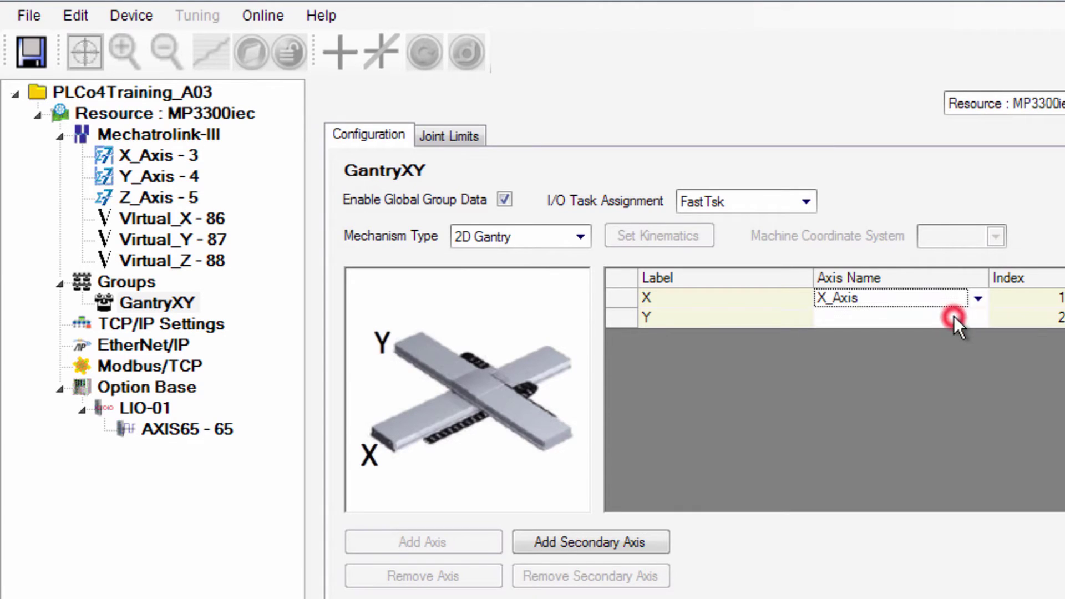
{"action": "left_click", "coordinate": [972, 314]}
{"action": "left_click", "coordinate": [975, 319]}
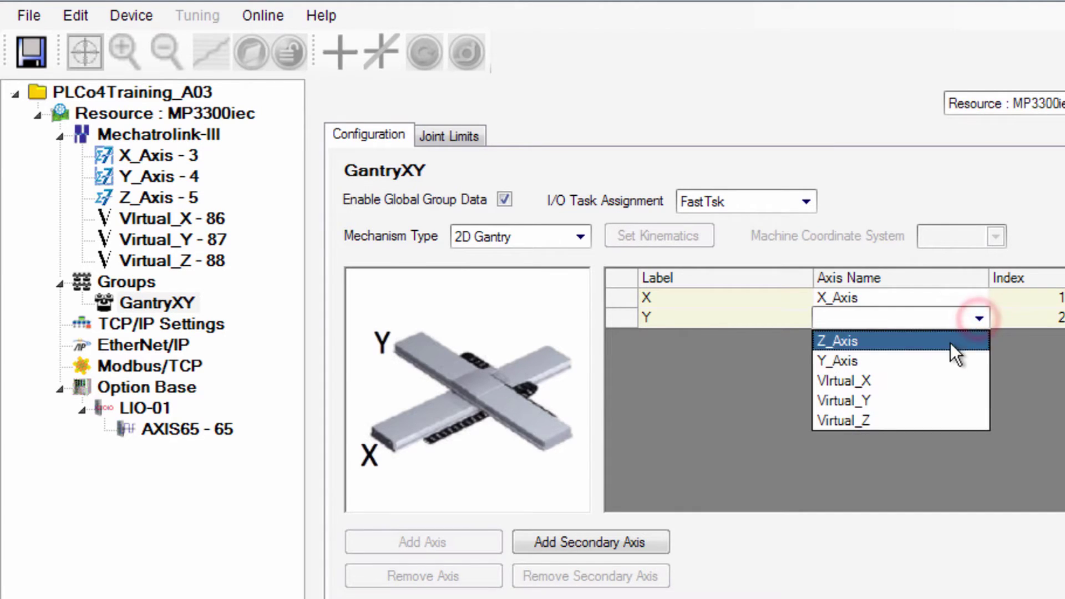
{"action": "left_click", "coordinate": [951, 361]}
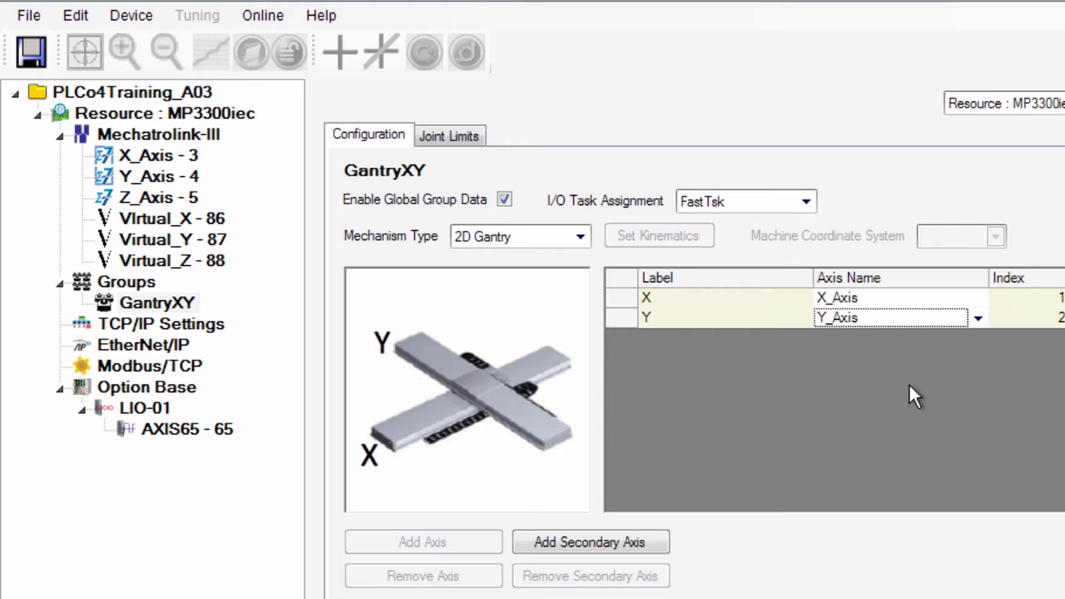
{"action": "left_click", "coordinate": [593, 547]}
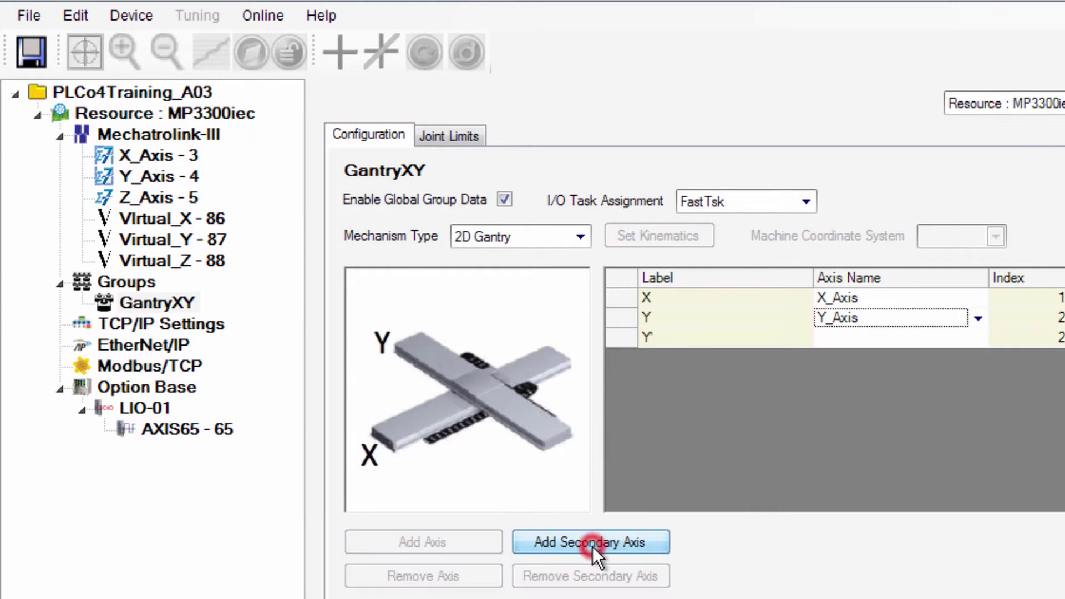
{"action": "left_click", "coordinate": [685, 338]}
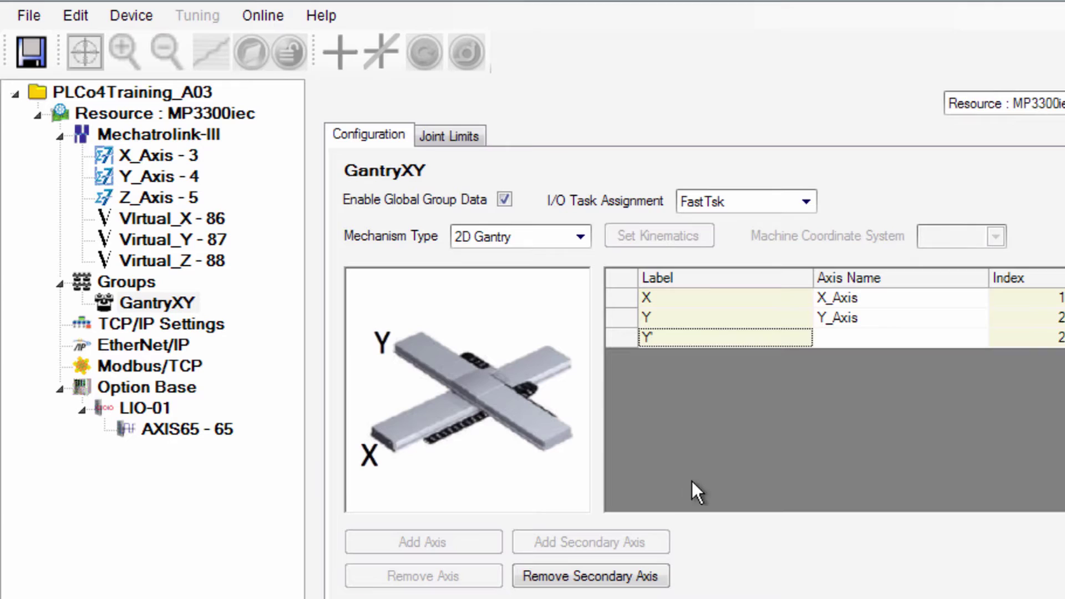
Step: Remove the secondary Y axis and review the group's joint limits before returning to Configuration
{"action": "left_click", "coordinate": [597, 573]}
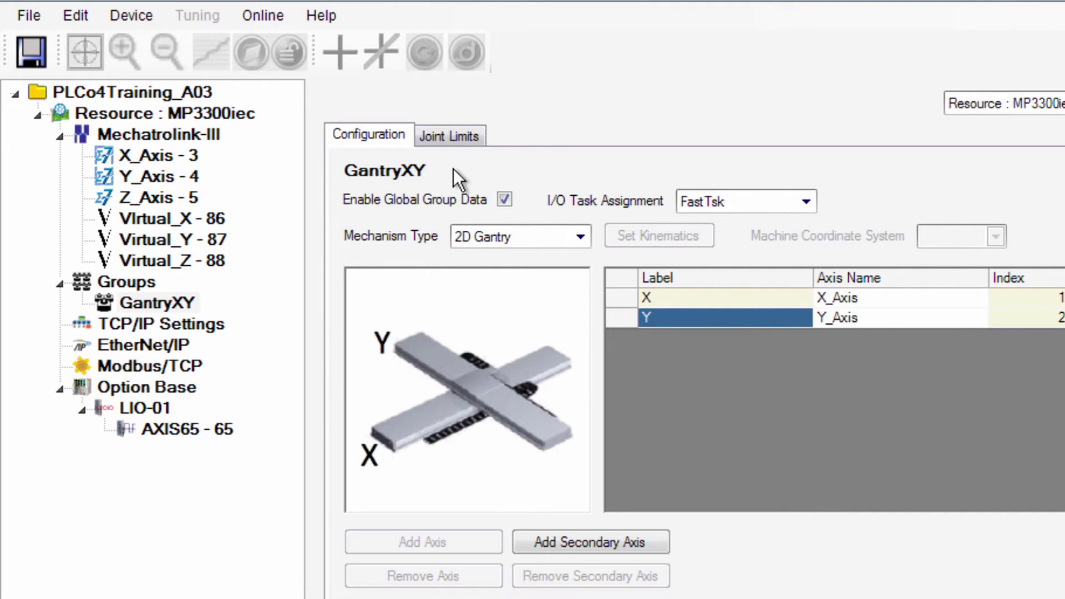
{"action": "left_click", "coordinate": [454, 135]}
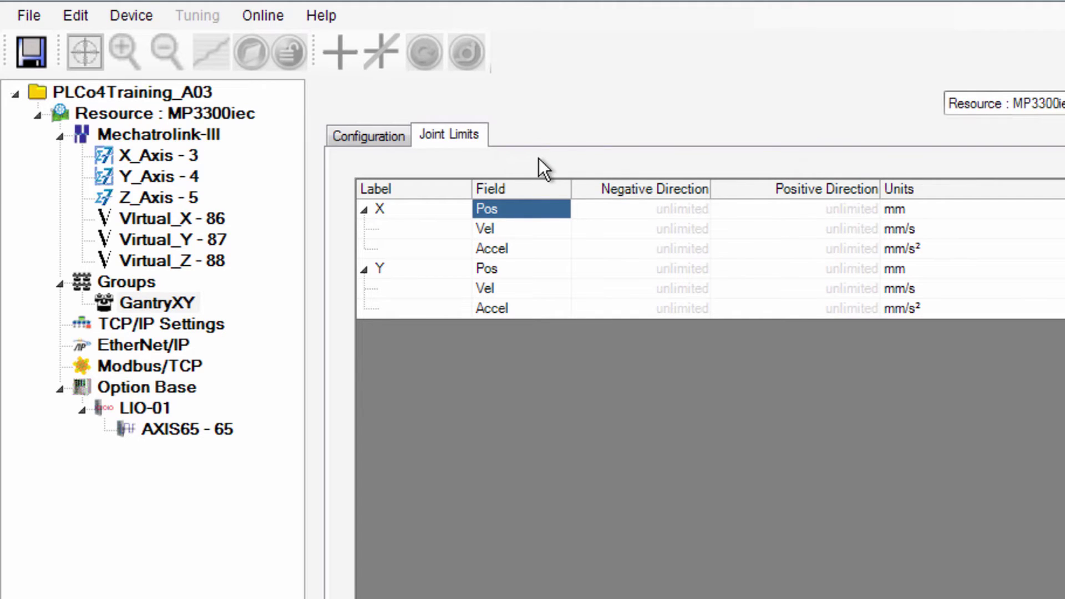
{"action": "left_click", "coordinate": [368, 133]}
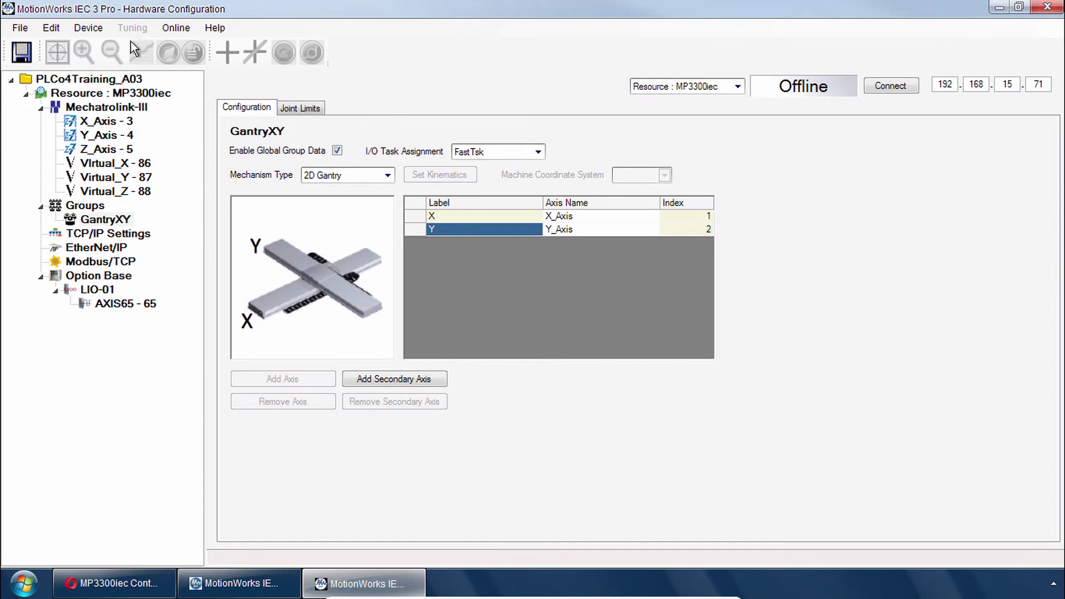
Step: Restore the Hardware Configuration window and save it to add the coordinated-motion libraries
{"action": "double_click", "coordinate": [232, 8]}
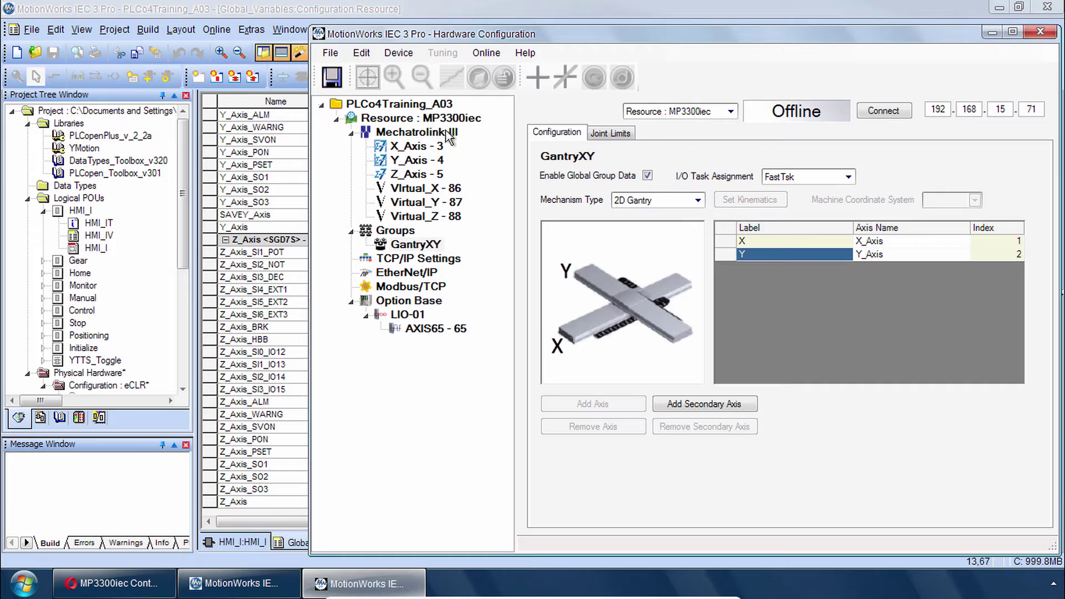
{"action": "left_click", "coordinate": [331, 79]}
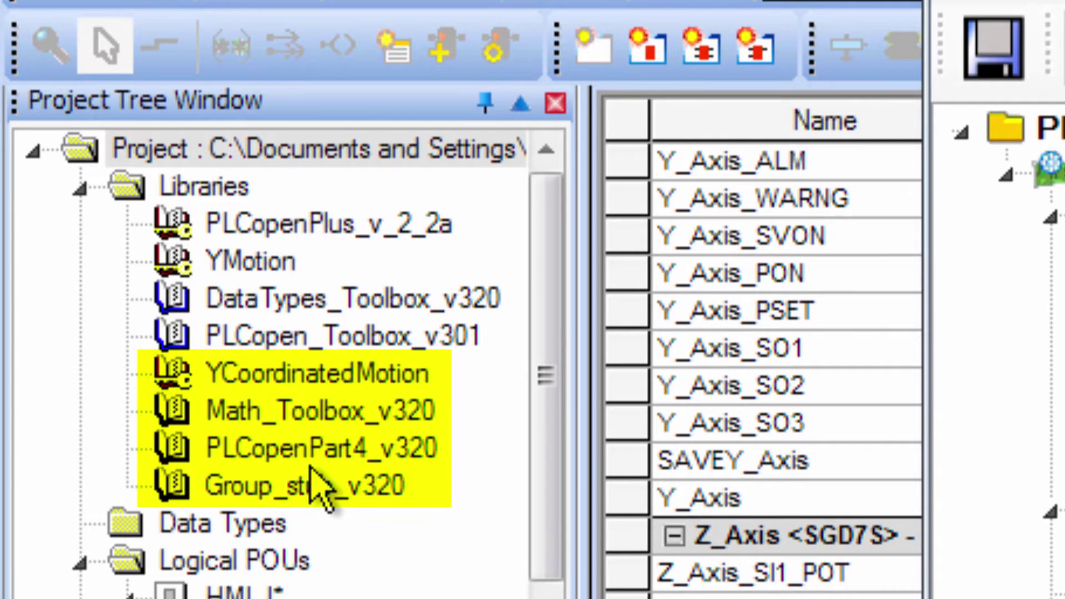
Step: Inspect the new GantryXY variable and its data type in Global_Variables
{"action": "left_click", "coordinate": [339, 453]}
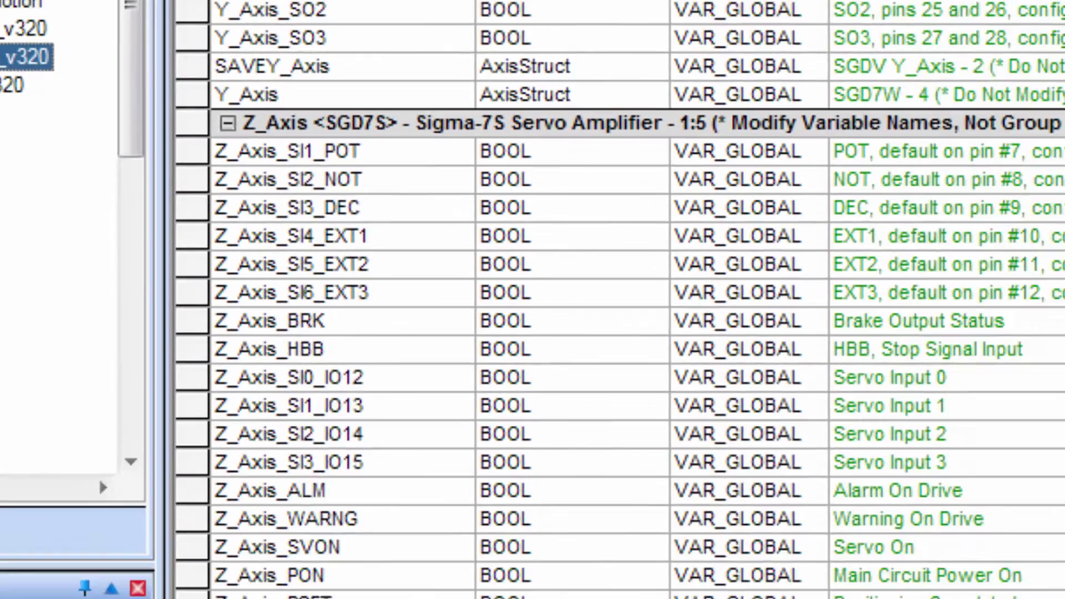
{"action": "left_click", "coordinate": [847, 235]}
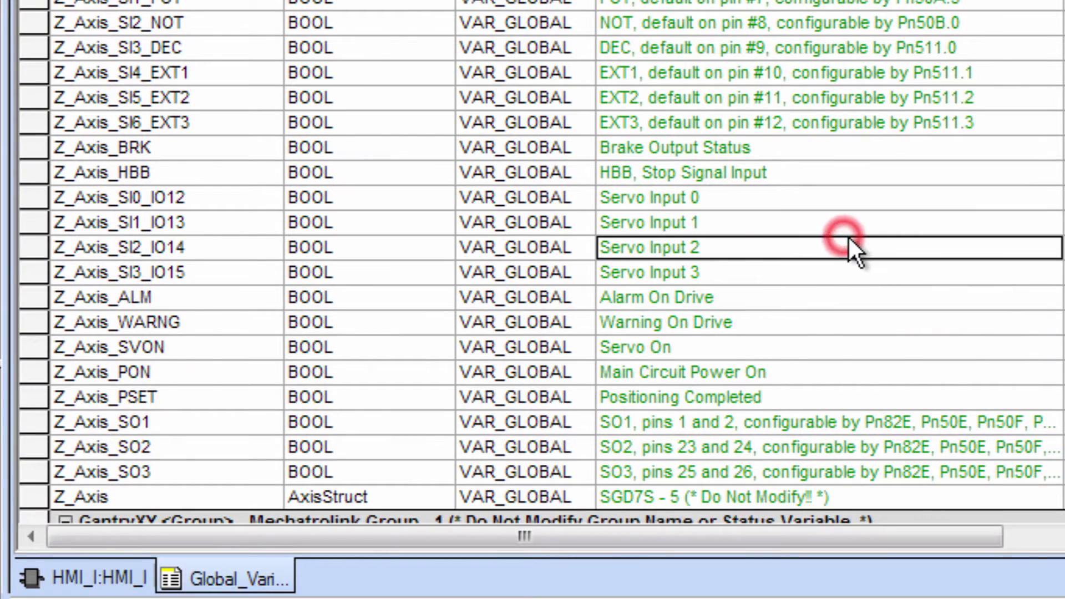
{"action": "scroll", "coordinate": [90, 469], "scroll_direction": "down", "scroll_amount": 1}
{"action": "left_click", "coordinate": [120, 473]}
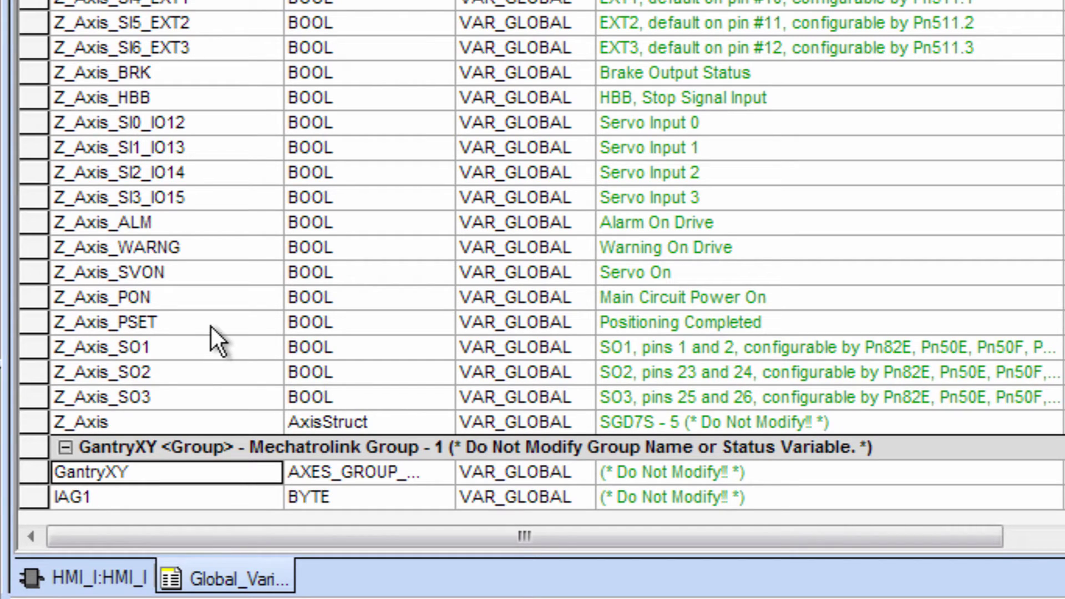
{"action": "left_click", "coordinate": [318, 461]}
Step: In HMI_I, show PLCopenPart4_v320 blocks and view, then close, MC_MoveLinearAbsolute help
{"action": "left_click", "coordinate": [93, 572]}
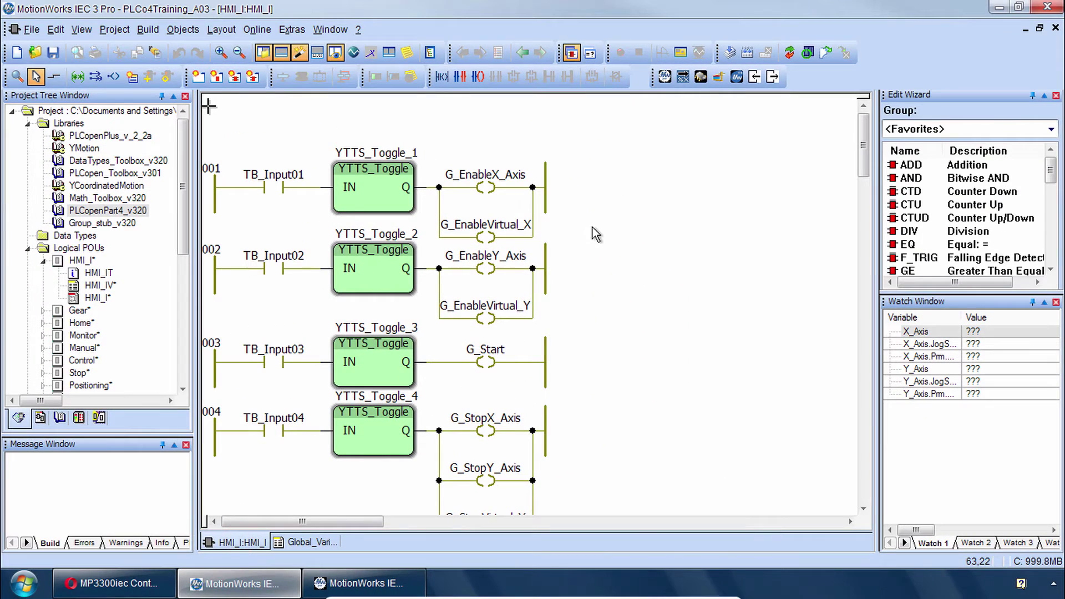
{"action": "left_click", "coordinate": [977, 128]}
{"action": "left_click", "coordinate": [1019, 222]}
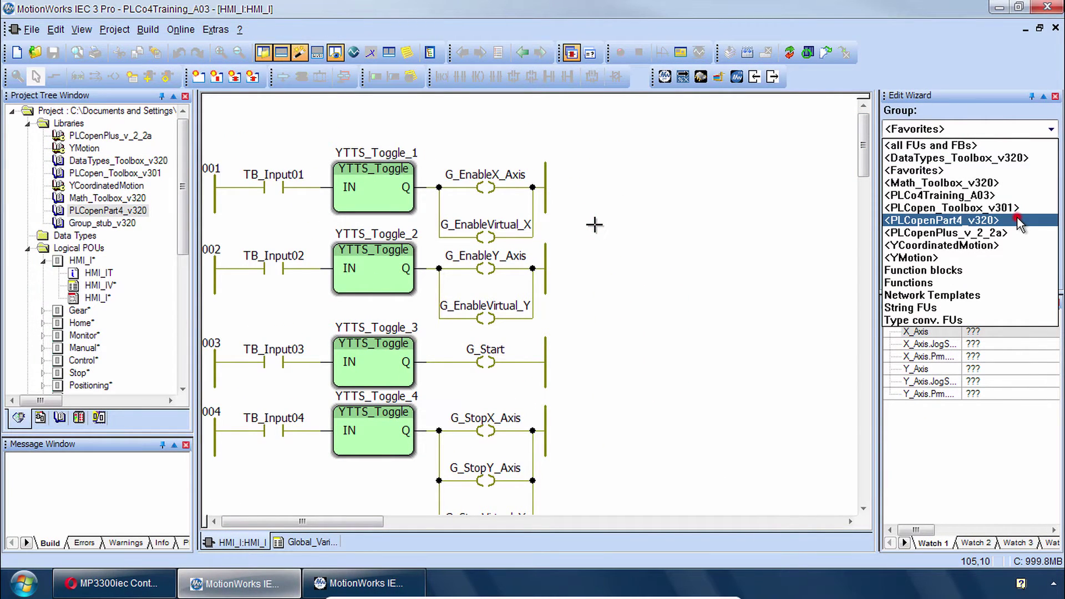
{"action": "left_click", "coordinate": [991, 236]}
{"action": "scroll", "coordinate": [991, 244], "scroll_direction": "down", "scroll_amount": 3}
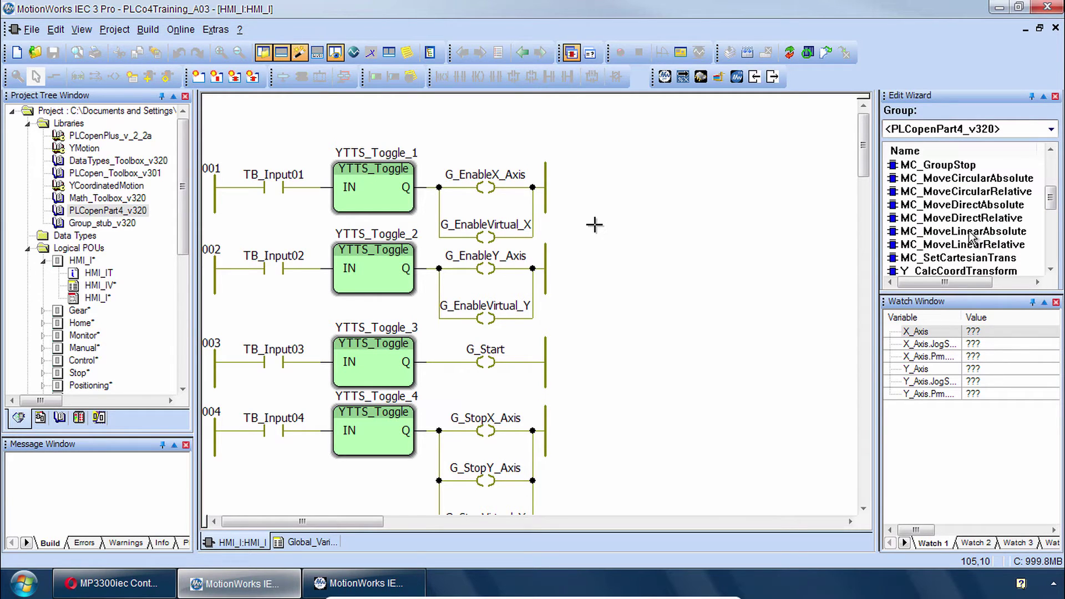
{"action": "right_click", "coordinate": [967, 236]}
{"action": "left_click", "coordinate": [910, 241]}
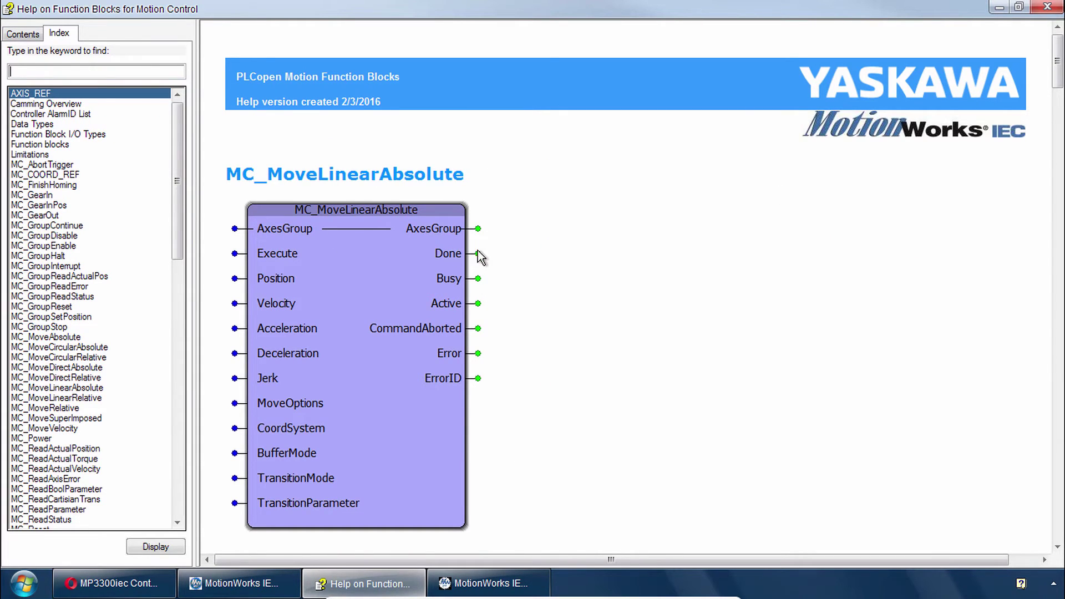
{"action": "key", "text": "alt+F4"}
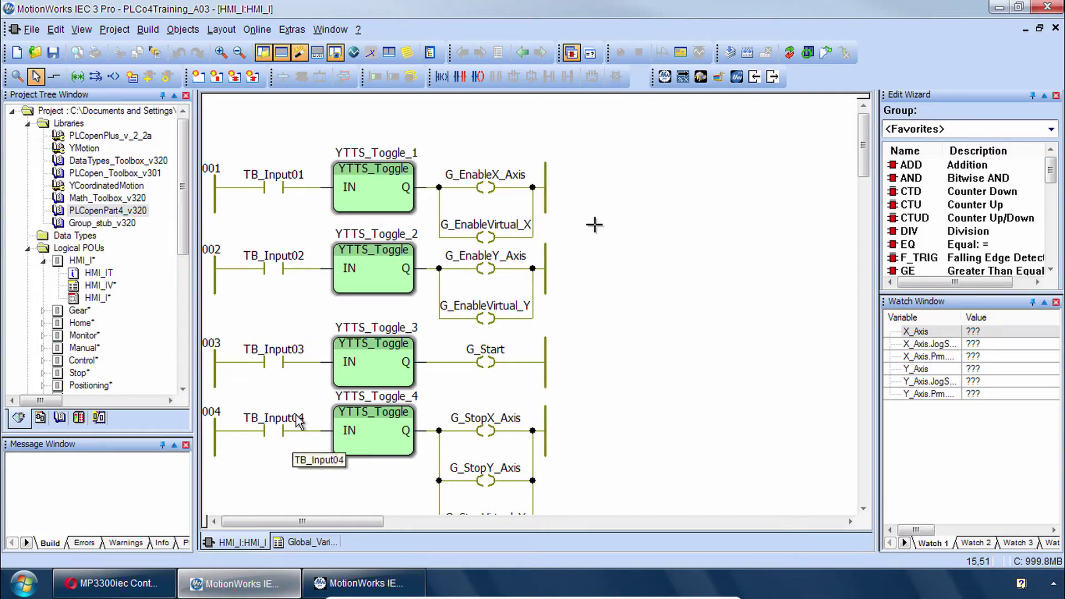
Step: Review the IAG1 input in IO_Configuration, then close it back to Global_Variables
{"action": "left_click", "coordinate": [304, 542]}
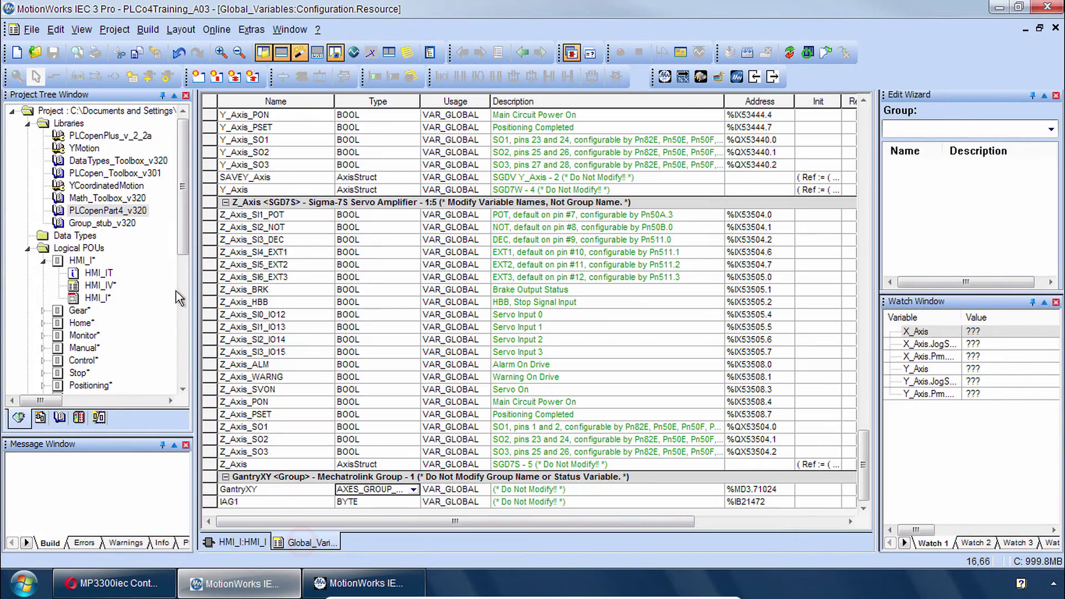
{"action": "left_click", "coordinate": [136, 211]}
{"action": "left_click_drag", "start_coordinate": [207, 211], "coordinate": [208, 383]}
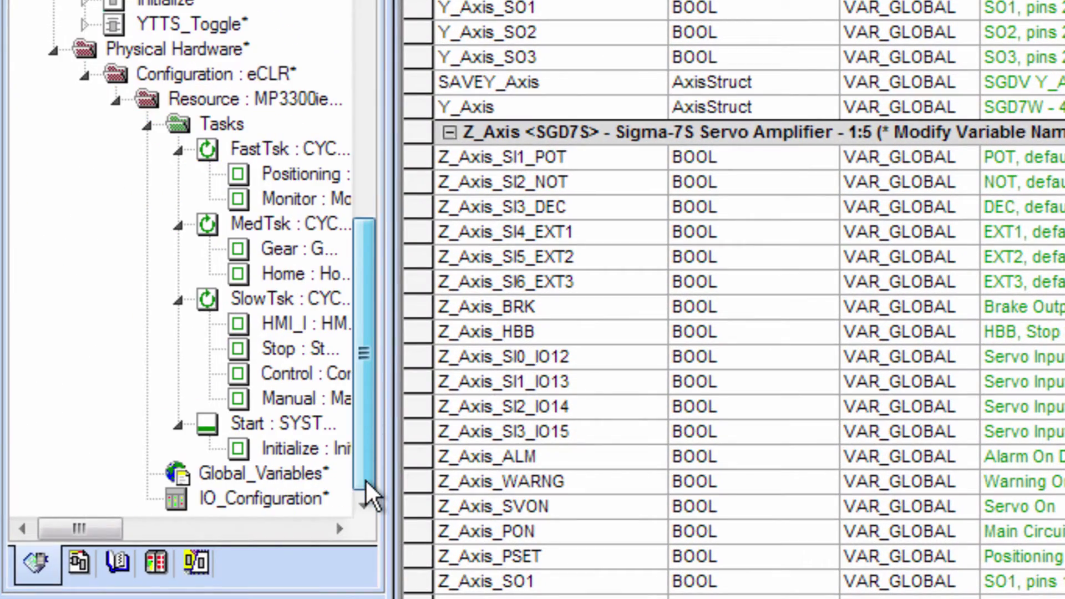
{"action": "double_click", "coordinate": [271, 497]}
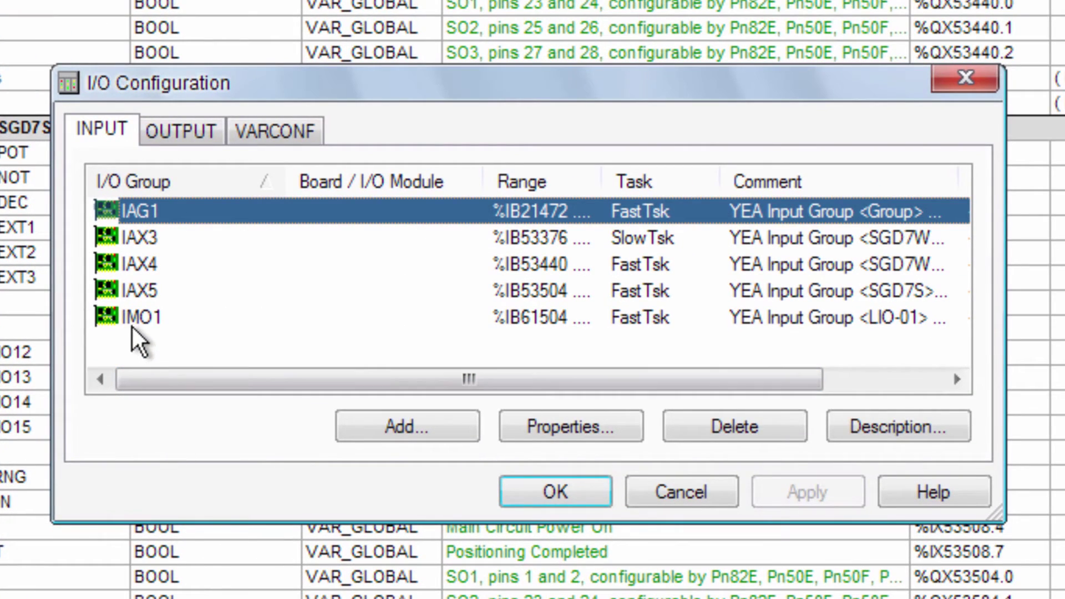
{"action": "left_click", "coordinate": [140, 319]}
{"action": "left_click", "coordinate": [543, 487]}
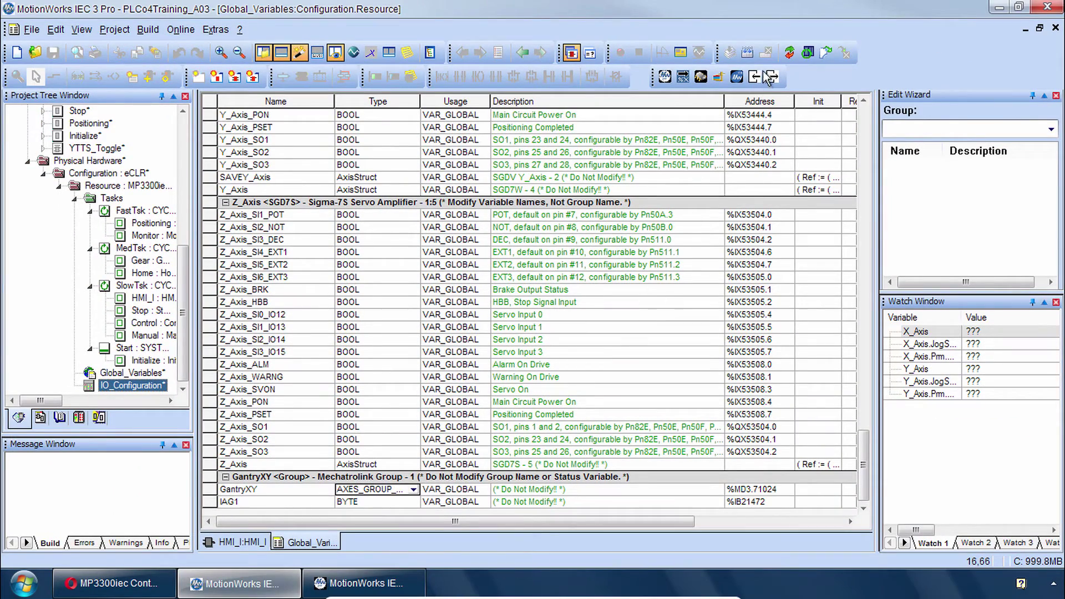
Step: Make the project and confirm 0 errors and 5 warnings in the Message Window
{"action": "left_click", "coordinate": [748, 55]}
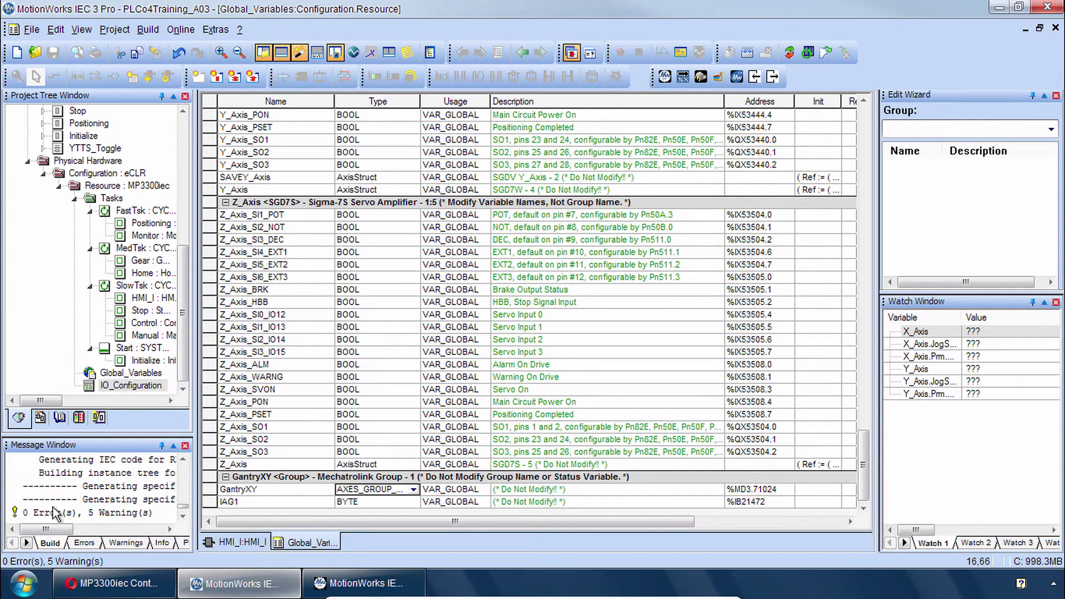
{"action": "left_click", "coordinate": [56, 511]}
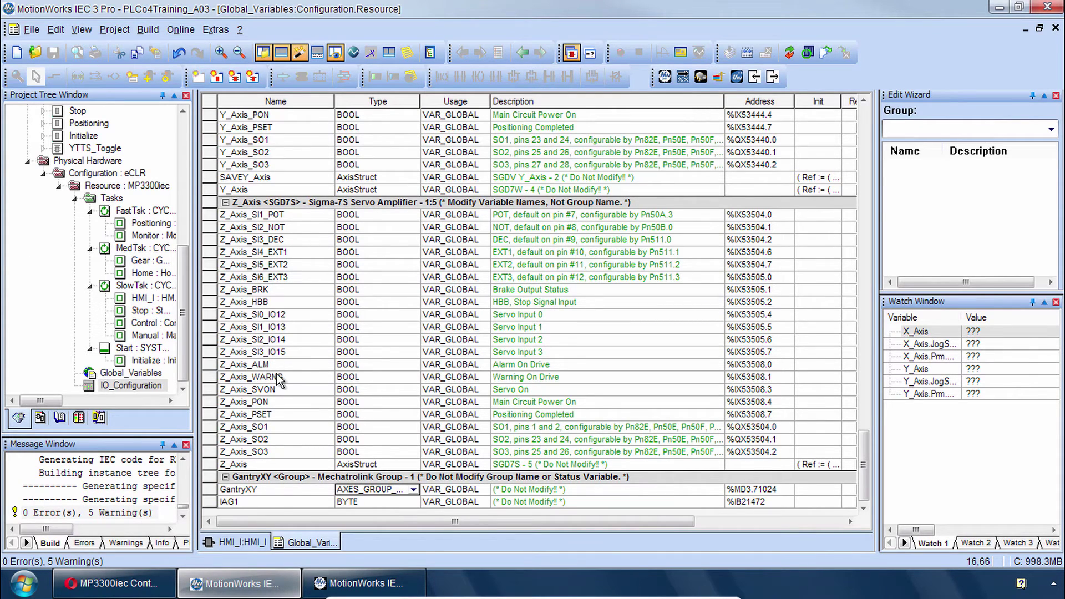
Step: Bring up the MP3300iec web interface showing version 3.2.0, build 174, model PMC-U-MP33020
{"action": "left_click", "coordinate": [139, 589]}
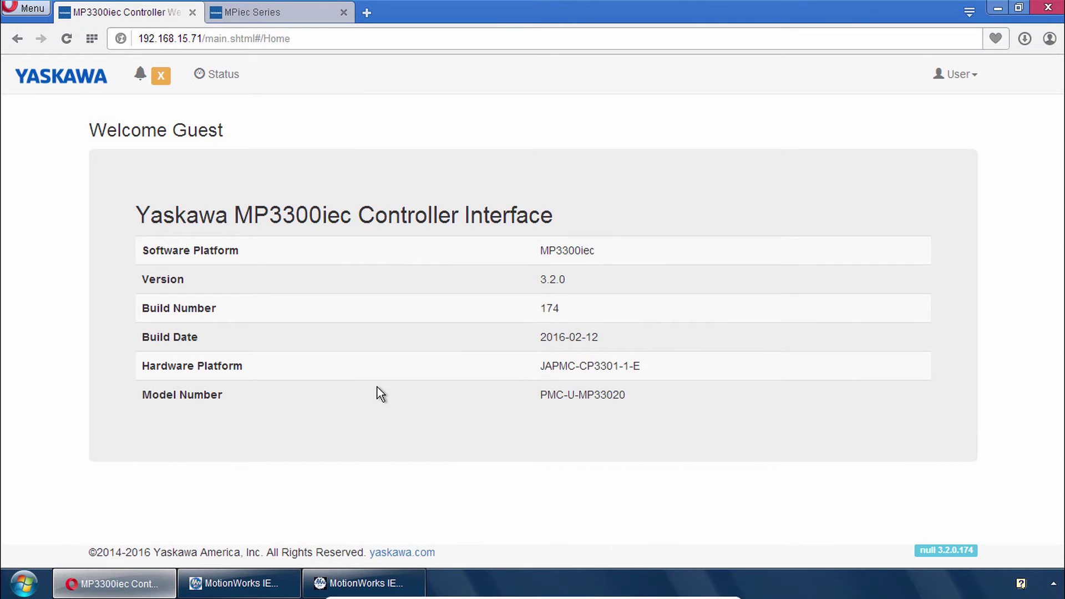
Step: Run 'Send offline configuration then reboot' on the MP3300iec at 192.168.15.71 and confirm the reboot
{"action": "left_click", "coordinate": [339, 582]}
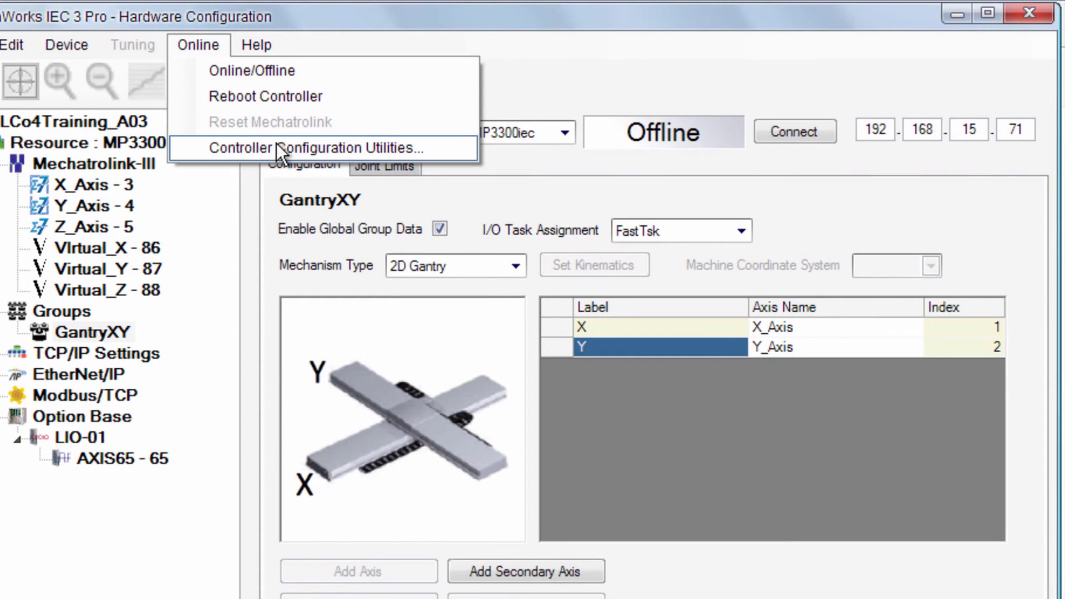
{"action": "left_click", "coordinate": [276, 144]}
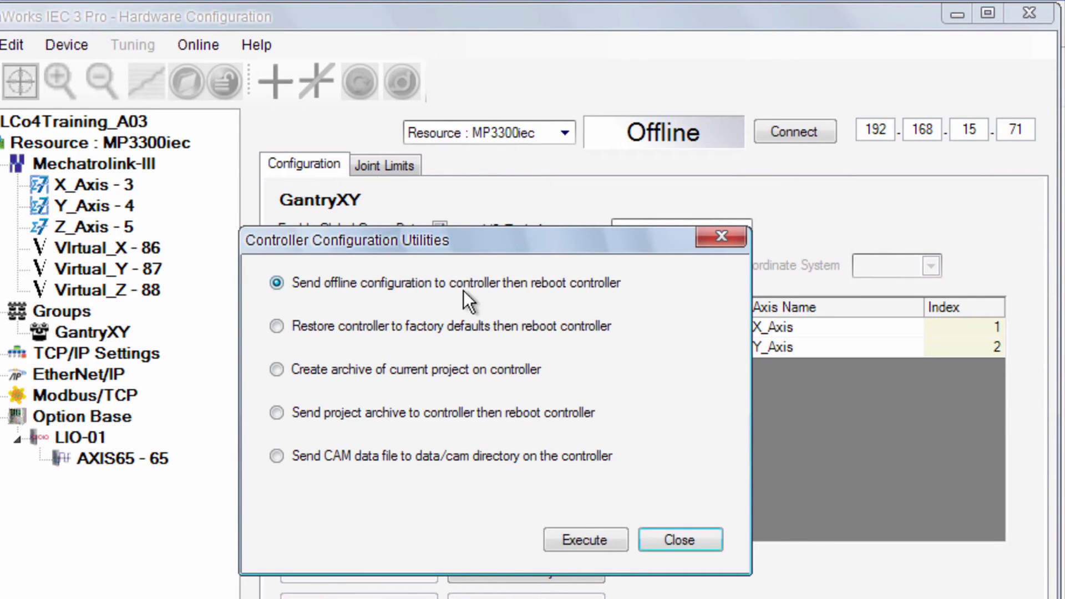
{"action": "left_click", "coordinate": [598, 538]}
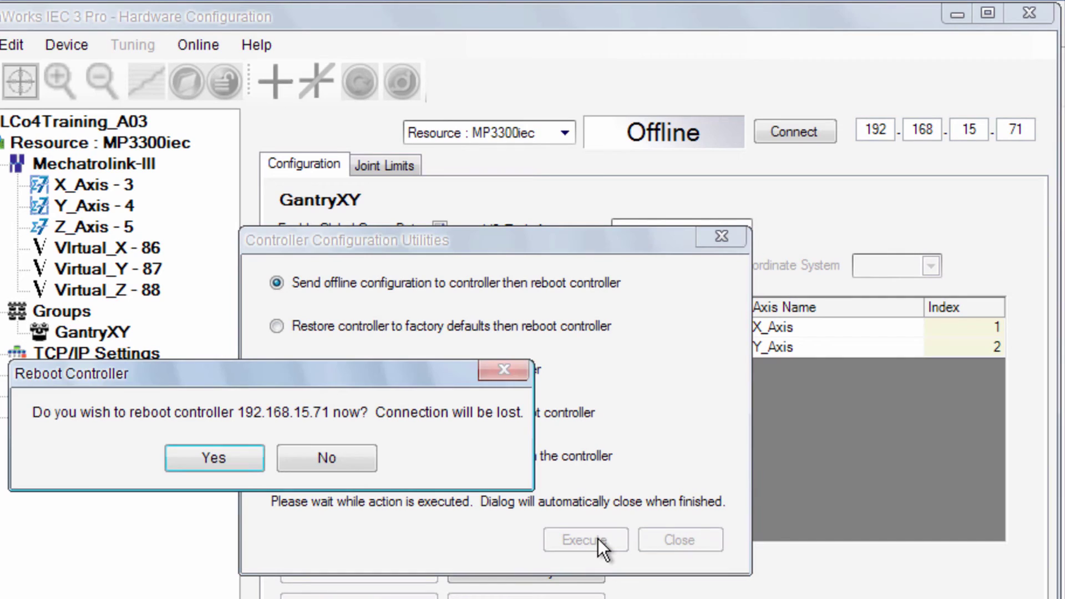
{"action": "left_click", "coordinate": [221, 464]}
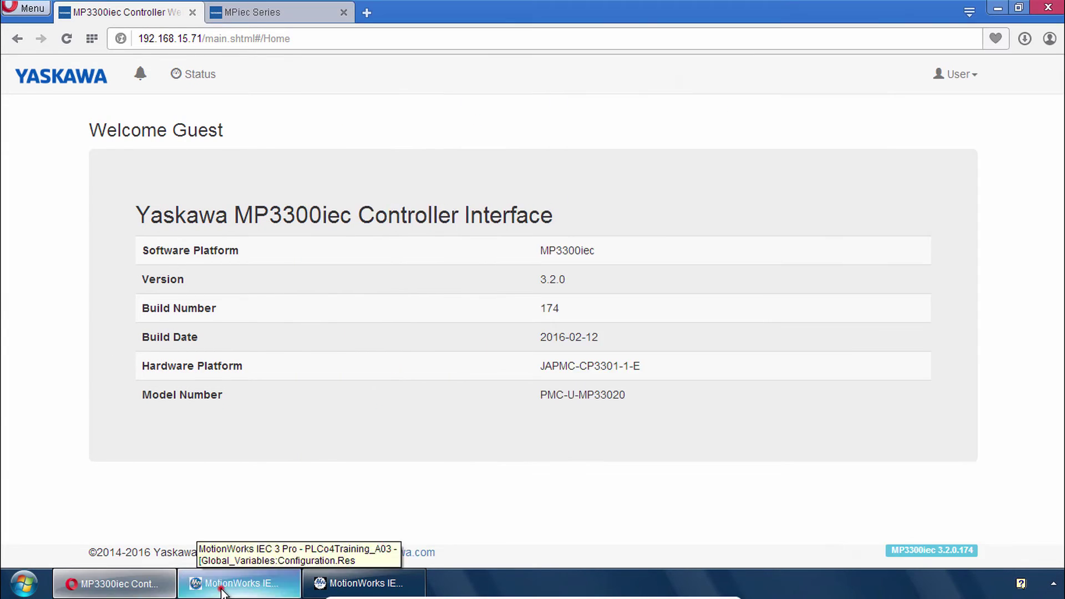
{"action": "left_click", "coordinate": [222, 583]}
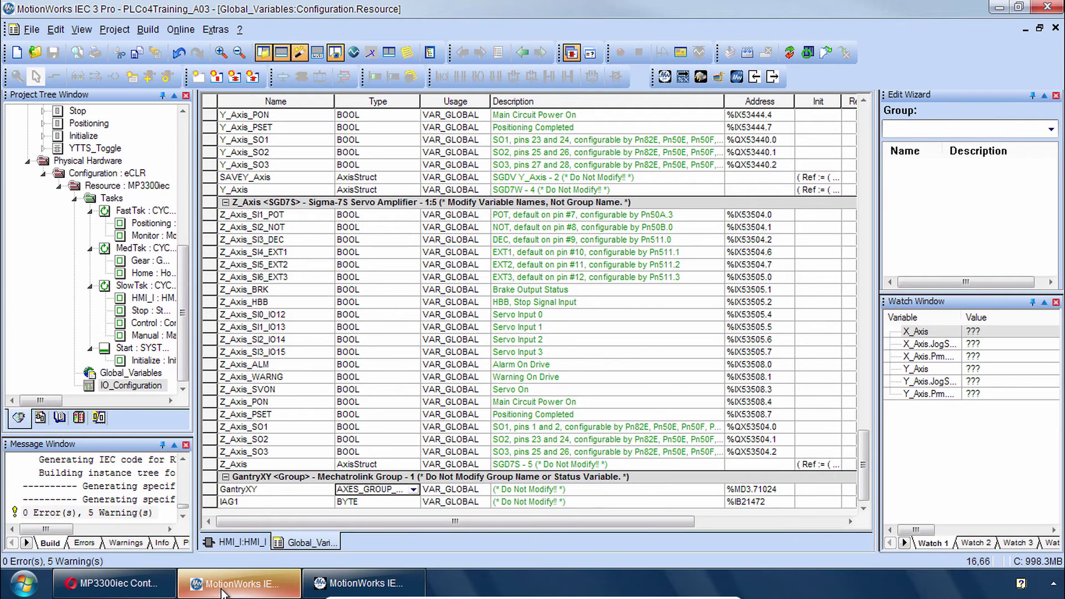
Step: Download the project to the MP3300iec resource and warm-start it so it reports Running
{"action": "left_click", "coordinate": [808, 53]}
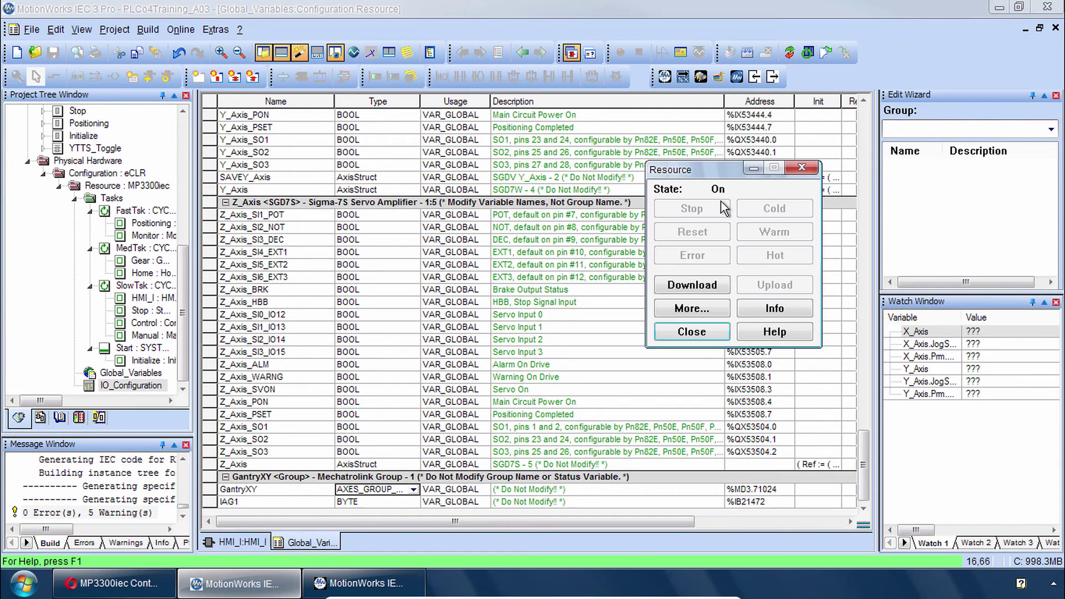
{"action": "left_click", "coordinate": [702, 285]}
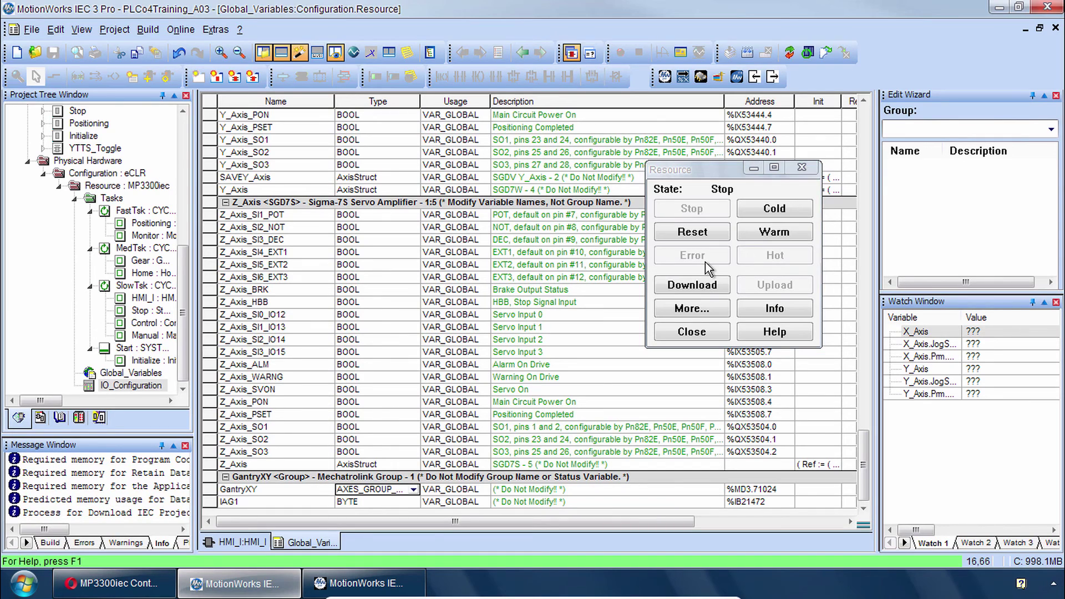
{"action": "left_click", "coordinate": [768, 233]}
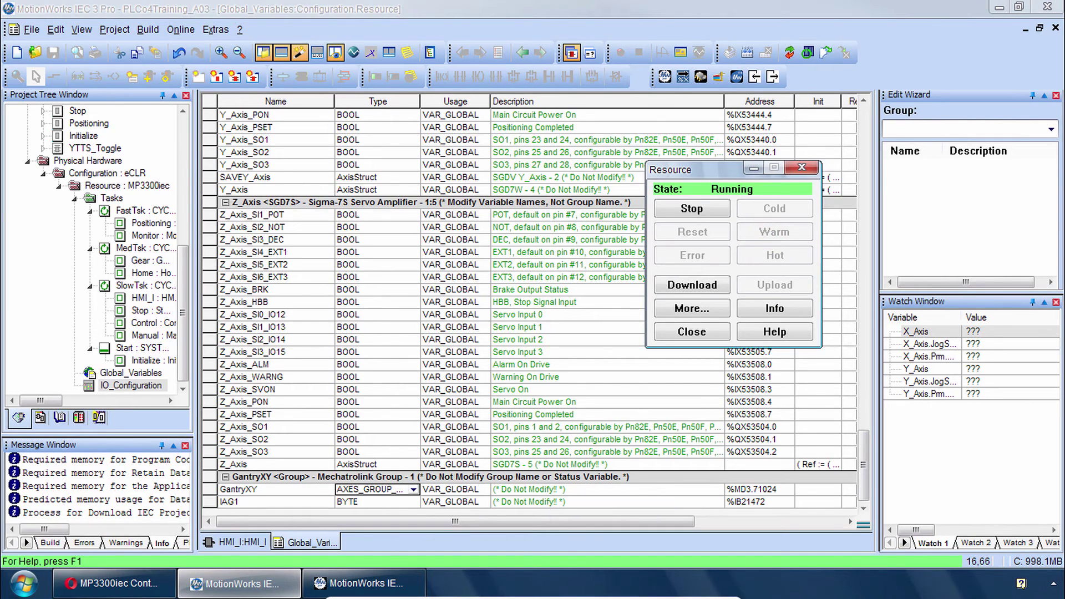
{"action": "left_click", "coordinate": [803, 167]}
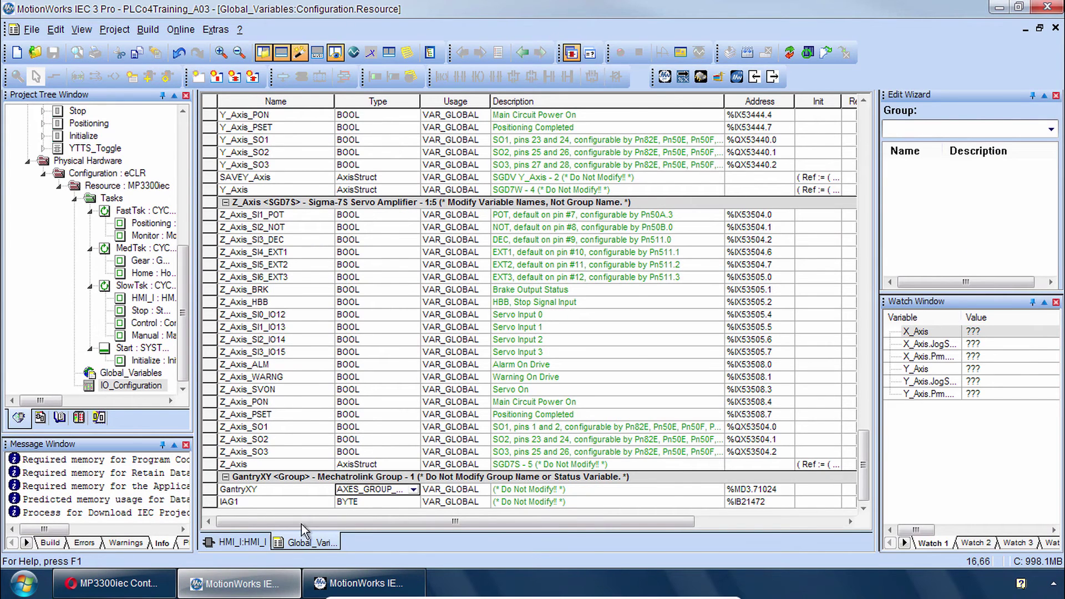
Step: Read the Mechatrolink Groups page under Group Configuration in Hardware Configuration help, then close it
{"action": "left_click", "coordinate": [338, 585]}
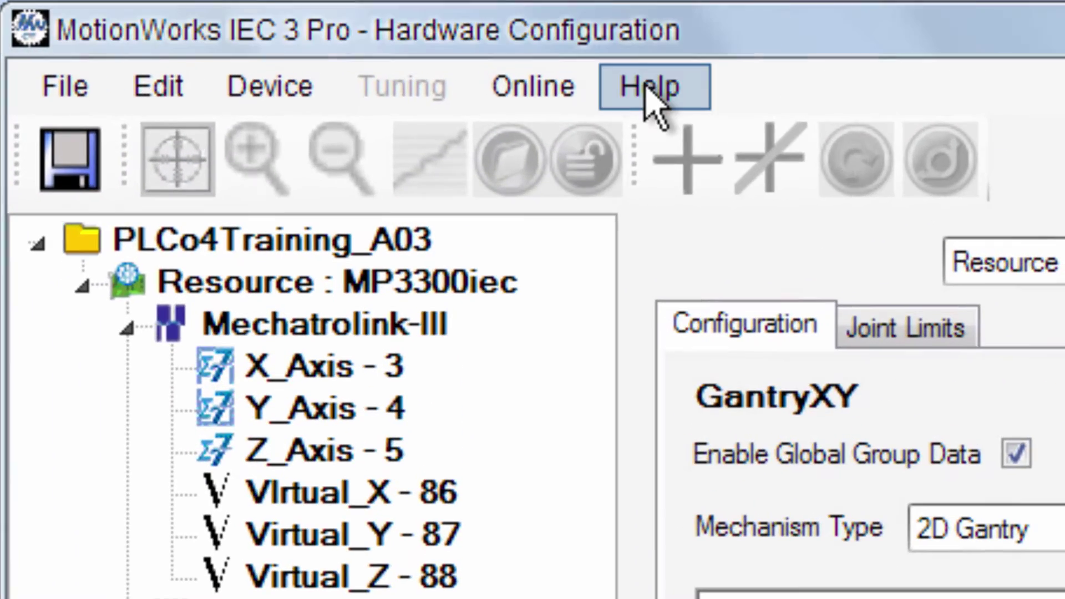
{"action": "left_click", "coordinate": [525, 52]}
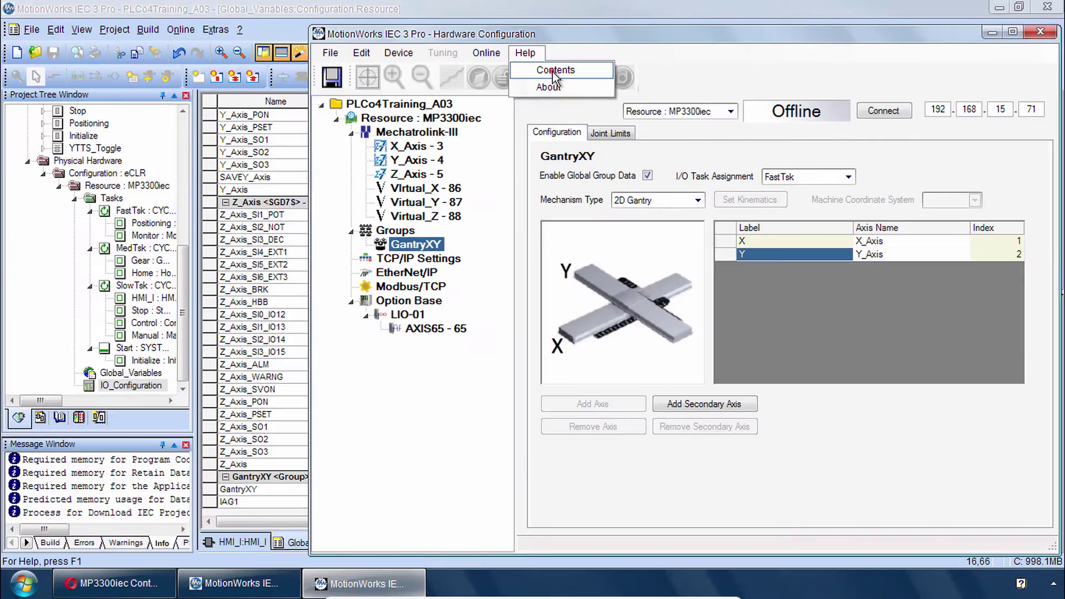
{"action": "left_click", "coordinate": [741, 138]}
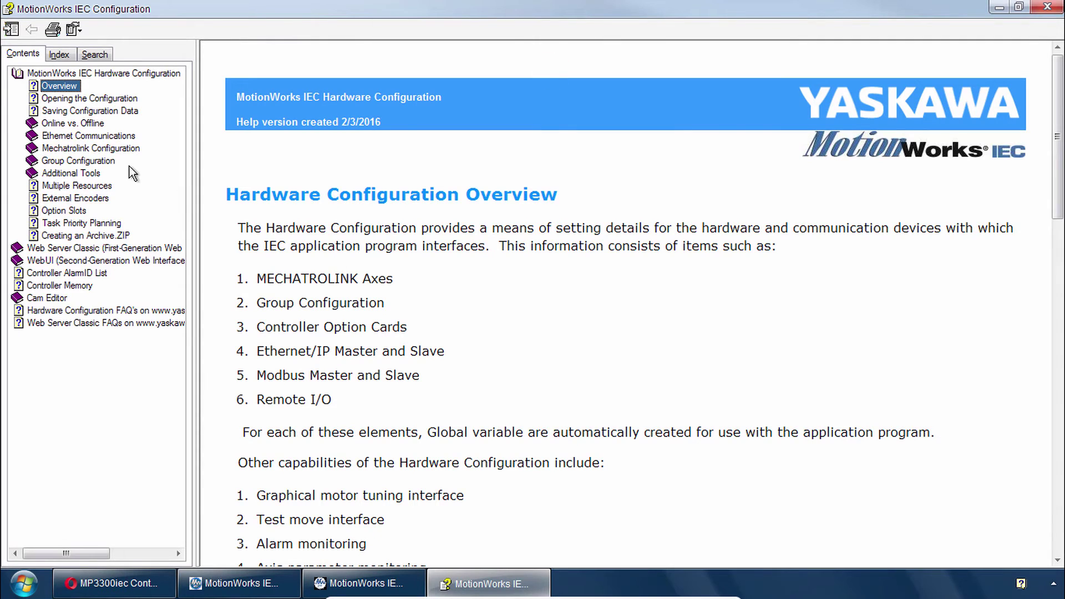
{"action": "left_click", "coordinate": [68, 162]}
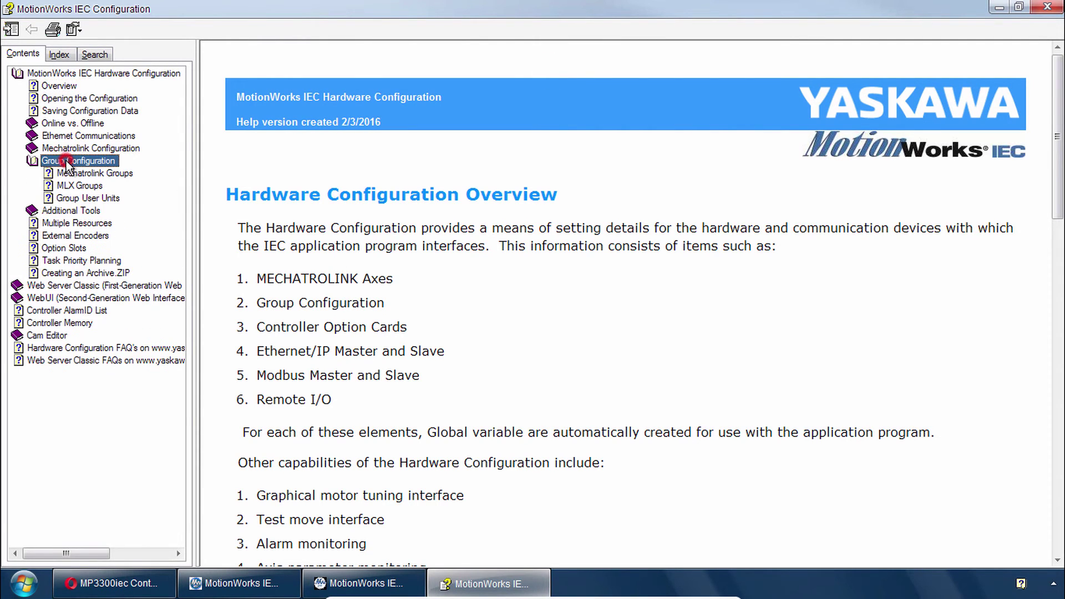
{"action": "left_click", "coordinate": [84, 174]}
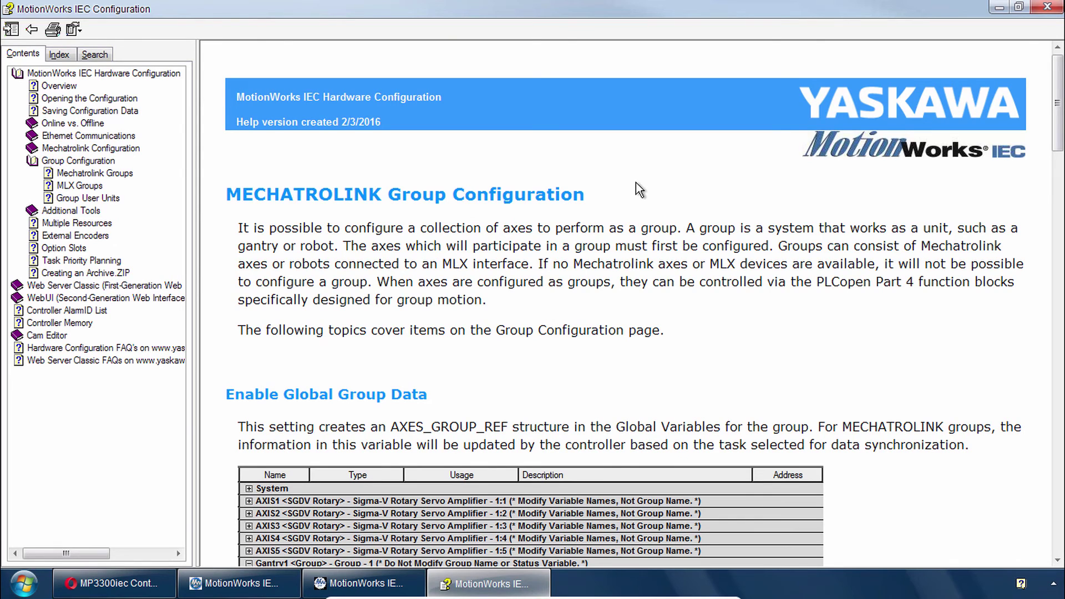
{"action": "scroll", "coordinate": [636, 182], "scroll_direction": "down", "scroll_amount": 9}
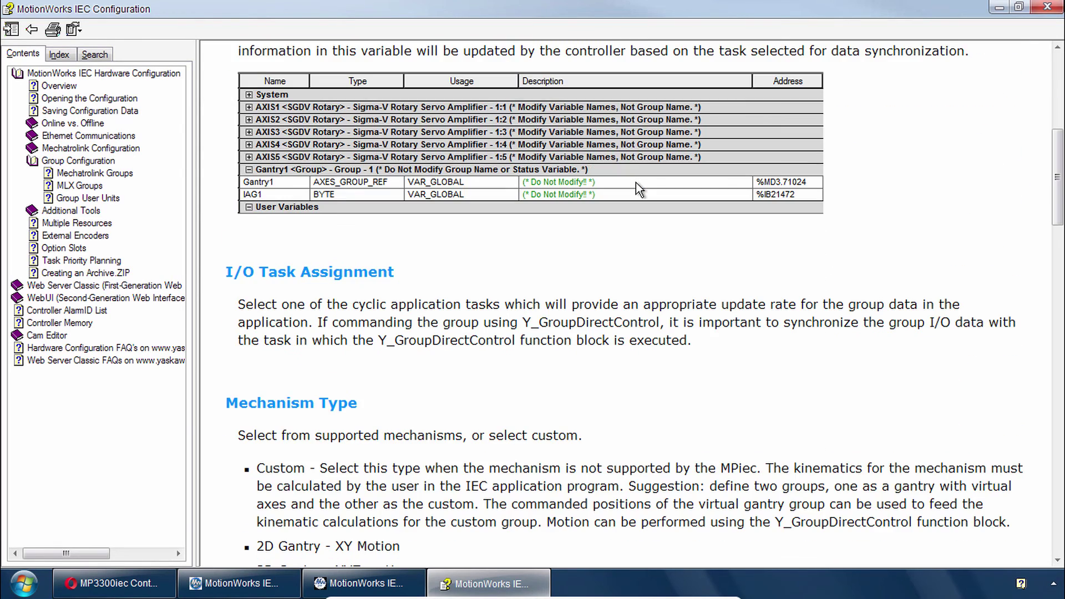
{"action": "scroll", "coordinate": [635, 181], "scroll_direction": "down", "scroll_amount": 5}
{"action": "scroll", "coordinate": [636, 184], "scroll_direction": "down", "scroll_amount": 3}
{"action": "scroll", "coordinate": [636, 183], "scroll_direction": "down", "scroll_amount": 8}
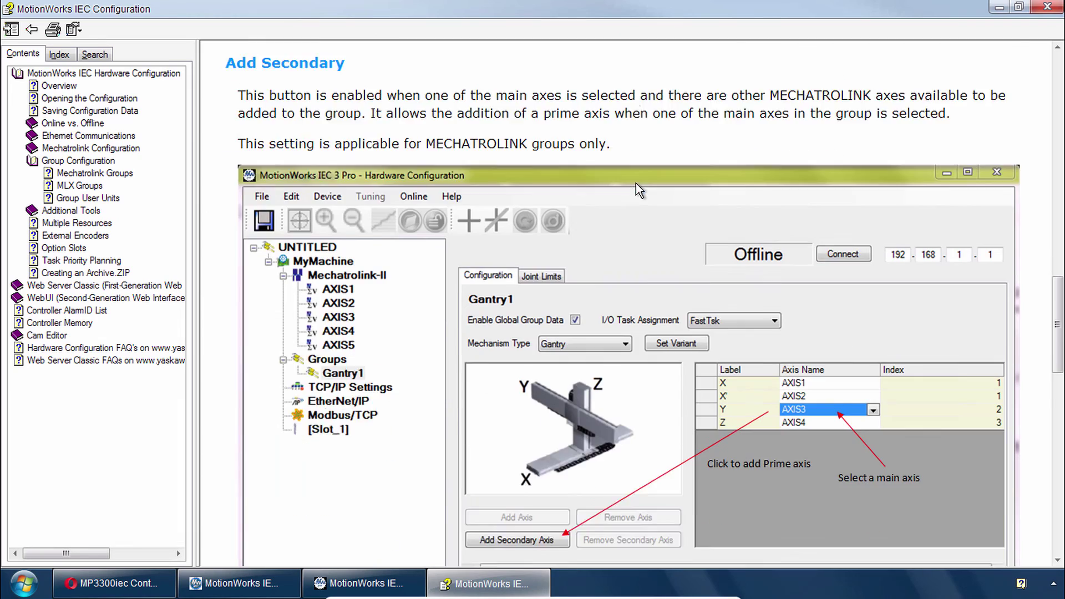
{"action": "scroll", "coordinate": [634, 185], "scroll_direction": "down", "scroll_amount": 15}
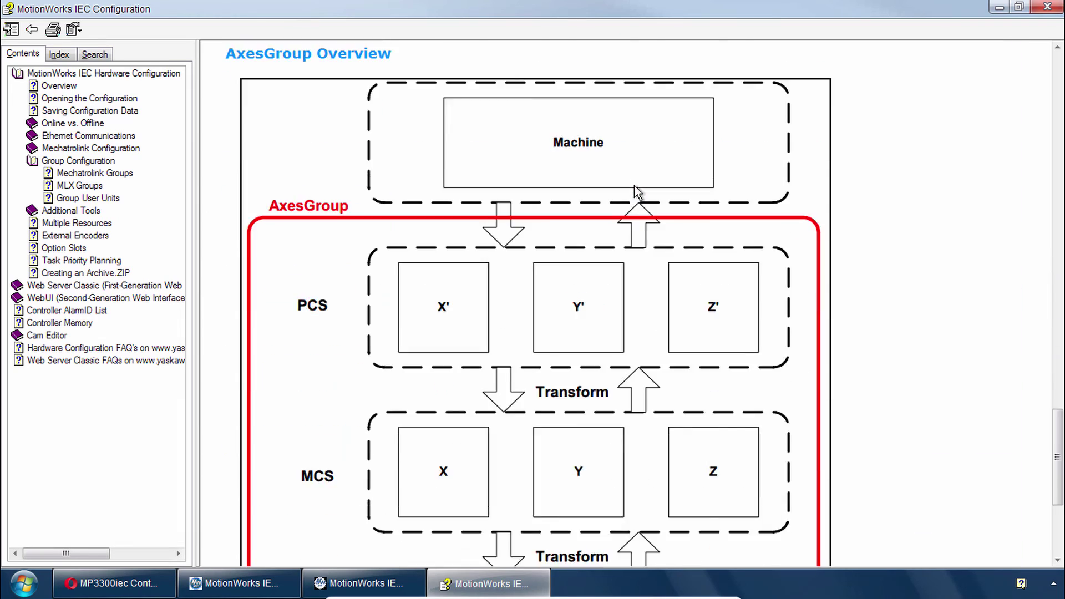
{"action": "scroll", "coordinate": [634, 185], "scroll_direction": "up", "scroll_amount": 20}
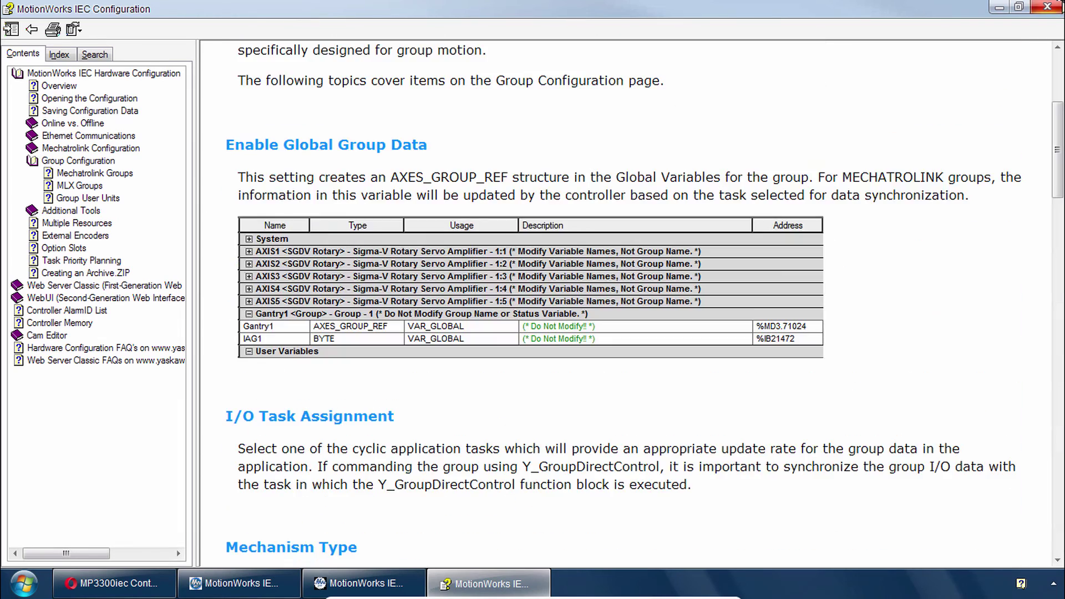
{"action": "left_click", "coordinate": [1052, 7]}
Step: Zip the project as PLCo4_G_A03 with type Zipped Project Files (*.zwt) and dismiss the success notice
{"action": "left_click", "coordinate": [269, 31]}
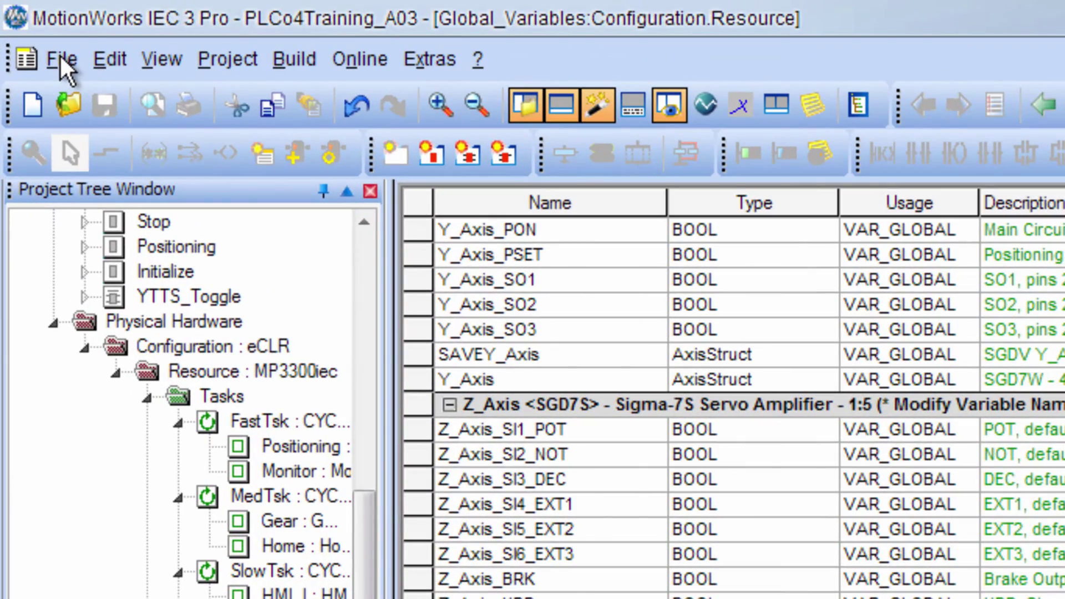
{"action": "left_click", "coordinate": [59, 55]}
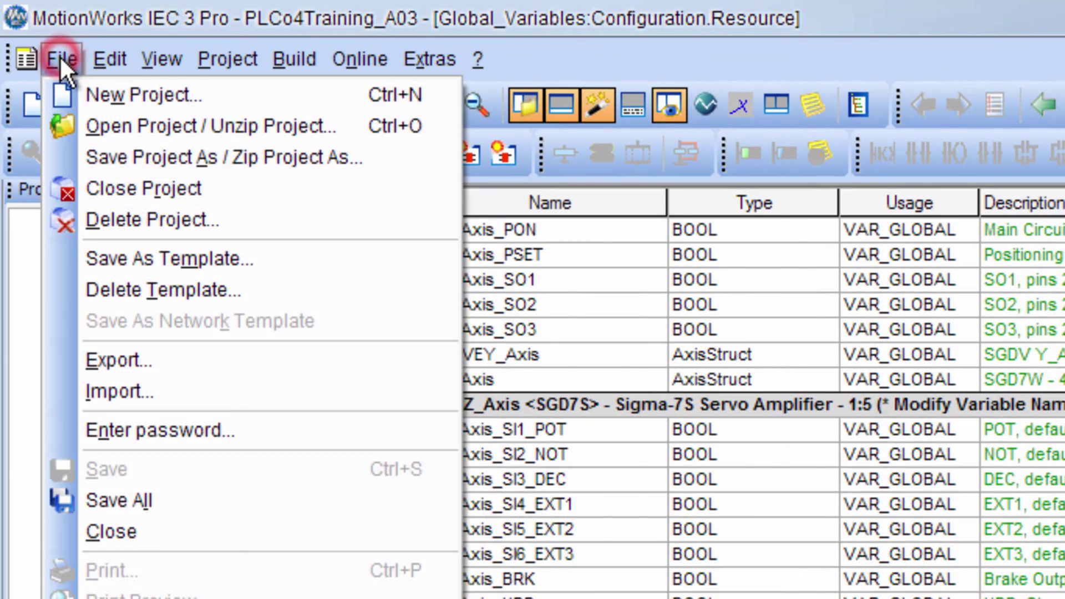
{"action": "left_click", "coordinate": [164, 147]}
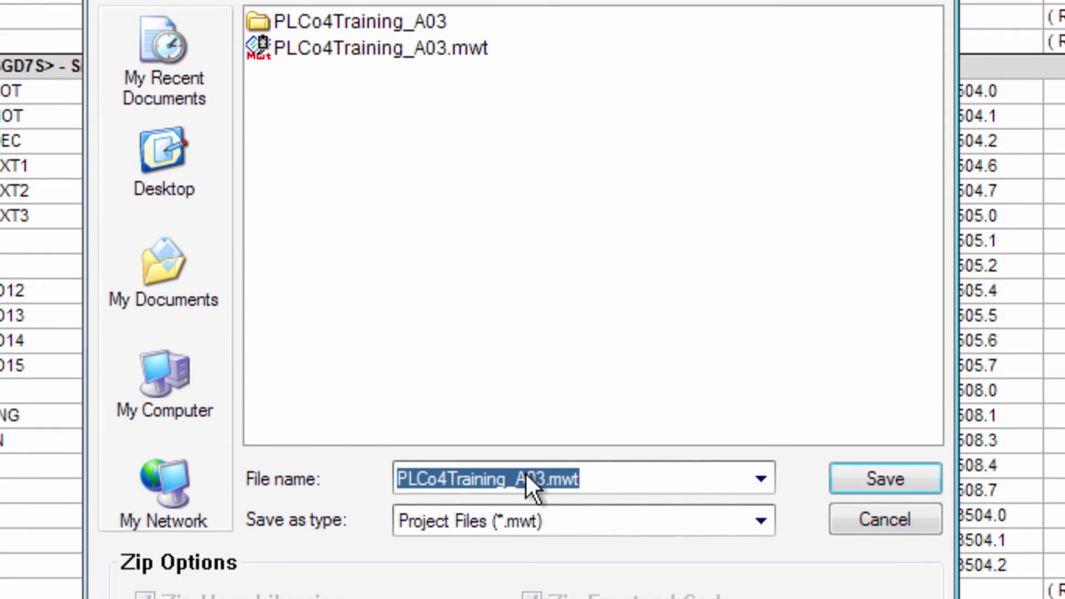
{"action": "left_click", "coordinate": [560, 513]}
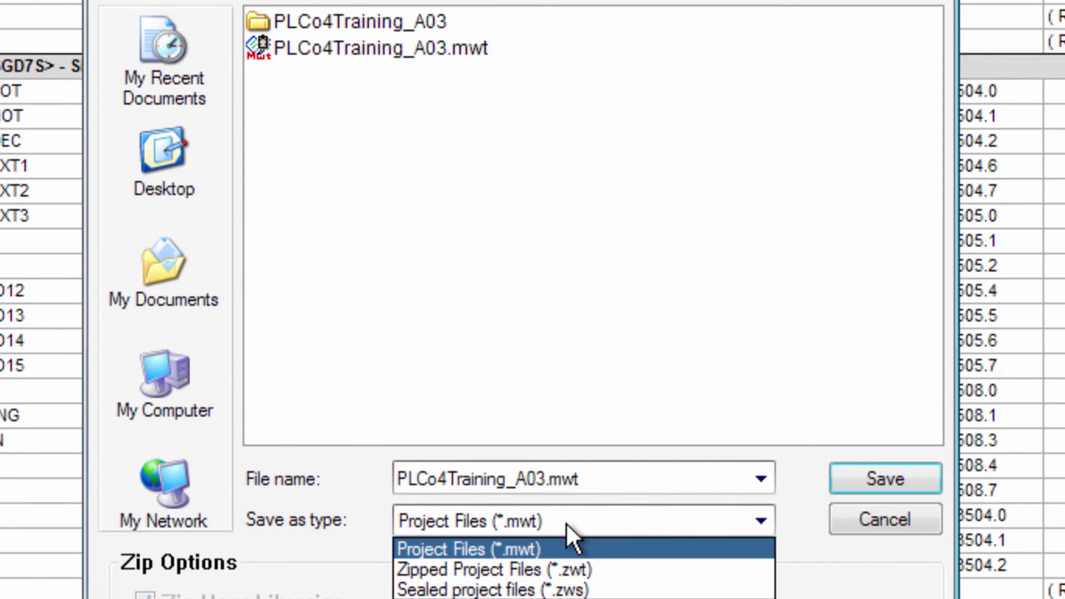
{"action": "left_click", "coordinate": [568, 561]}
{"action": "left_click_drag", "start_coordinate": [452, 478], "coordinate": [505, 479]}
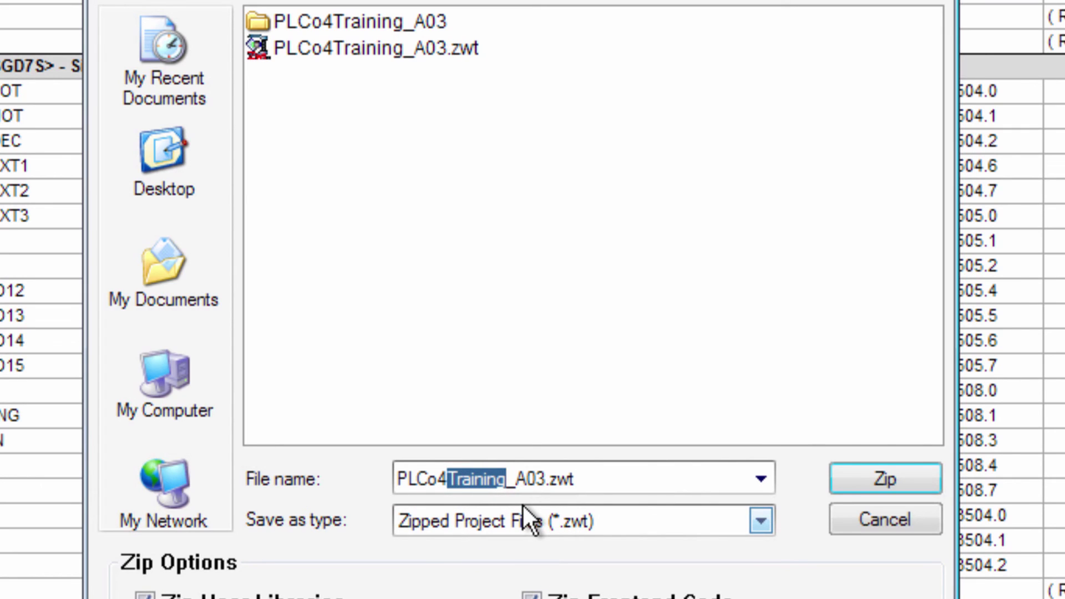
{"action": "type", "text": "_G"}
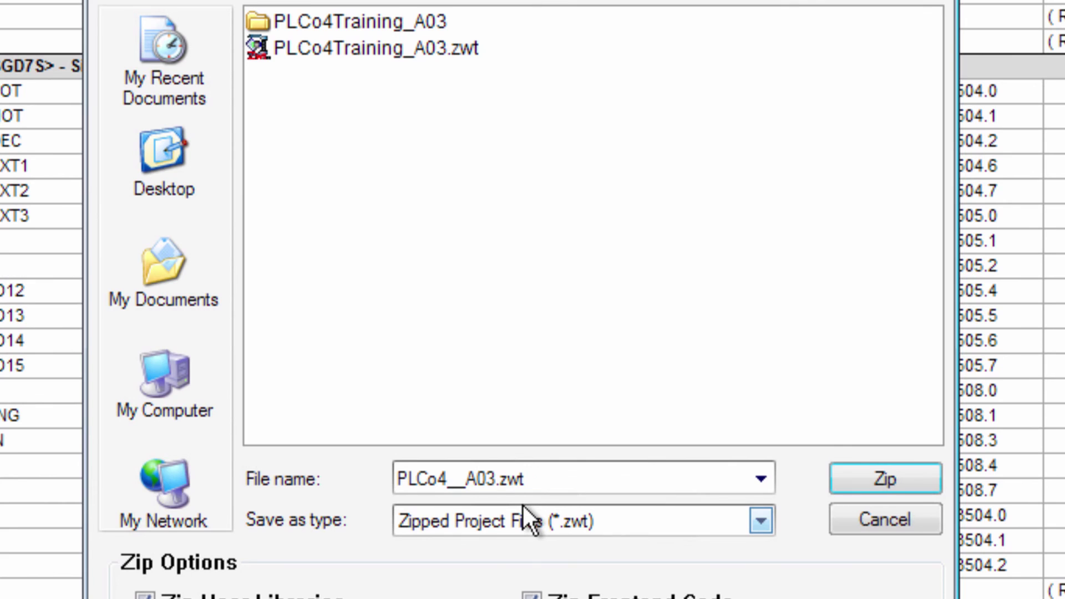
{"action": "key", "text": "Return"}
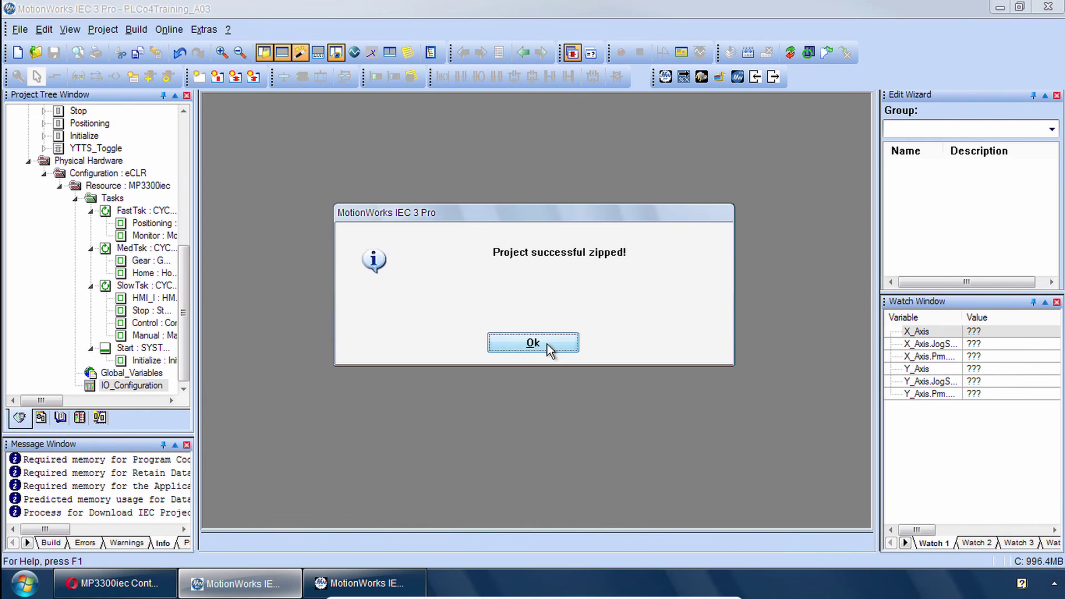
{"action": "left_click", "coordinate": [547, 343]}
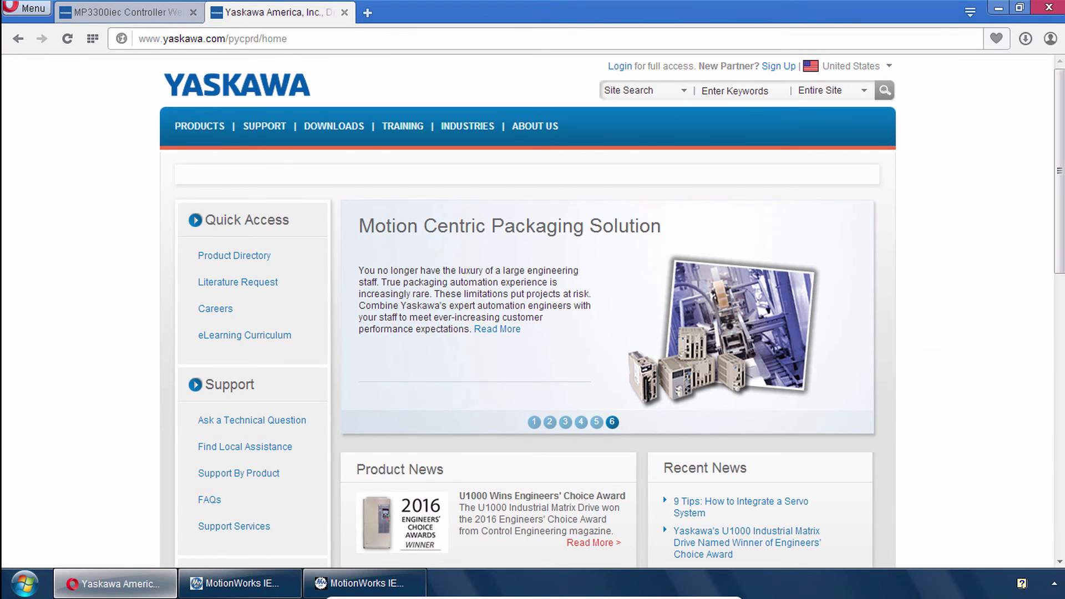
Step: Browse to yaskawa.com/iec and scroll down the MPiec Series controller page
{"action": "left_click", "coordinate": [312, 43]}
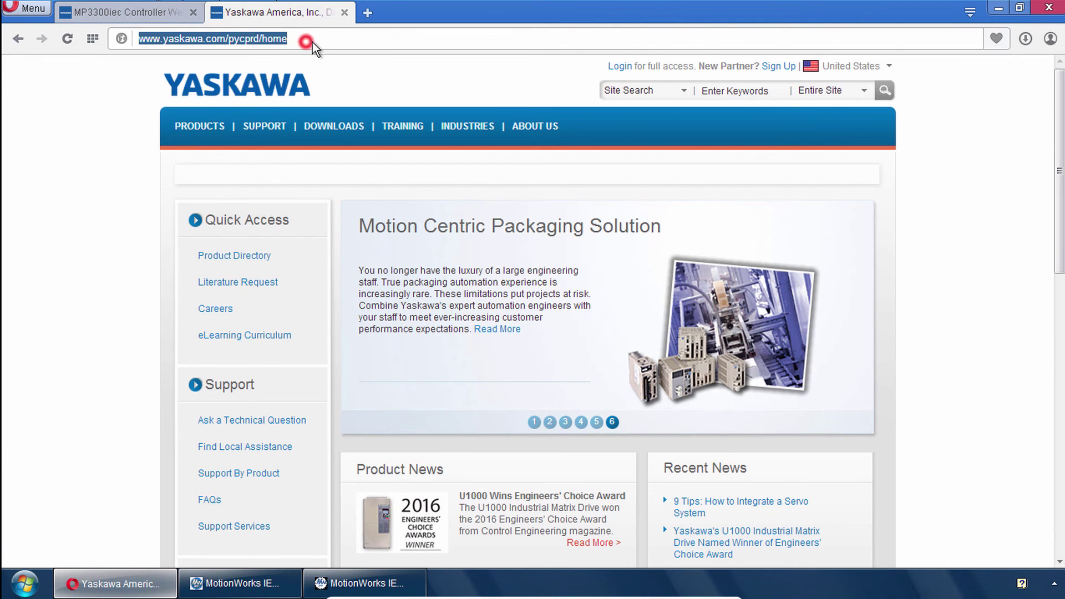
{"action": "type", "text": "yaskawa.com/i"}
{"action": "key", "text": "Return"}
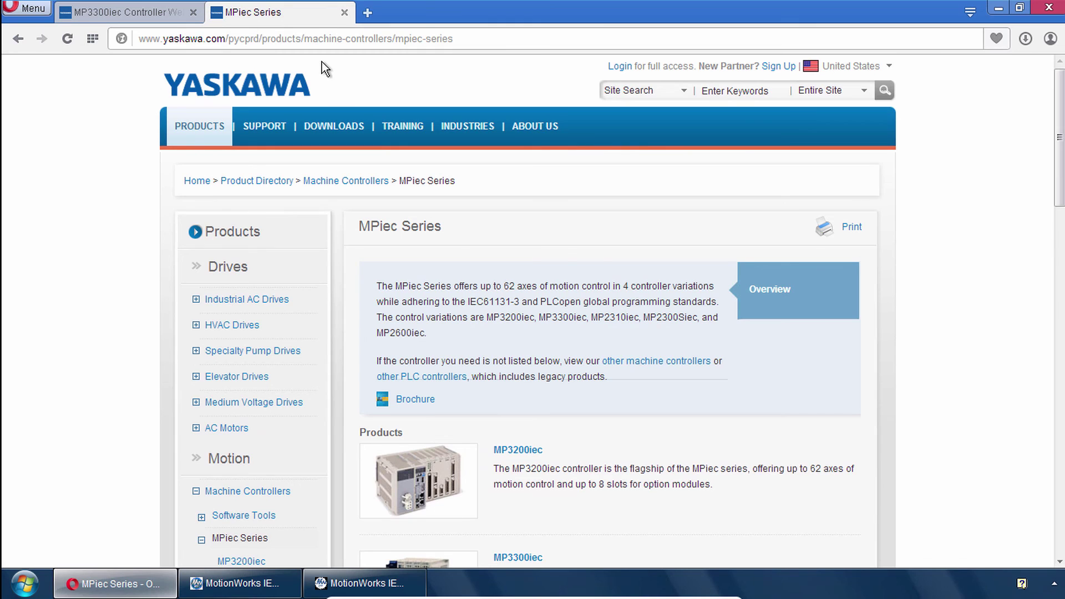
{"action": "scroll", "coordinate": [319, 98], "scroll_direction": "down", "scroll_amount": 3}
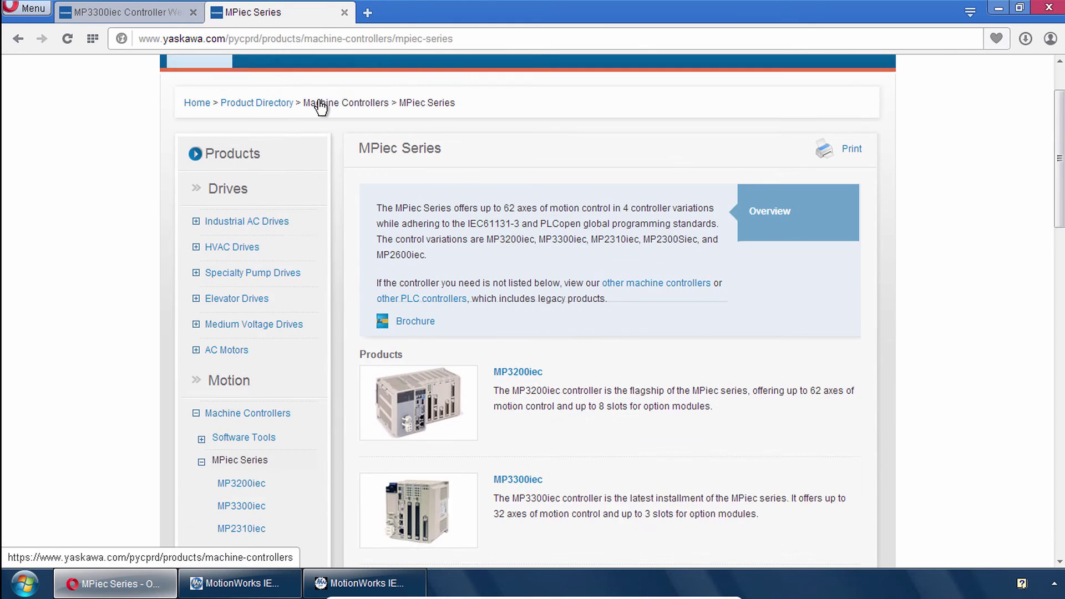